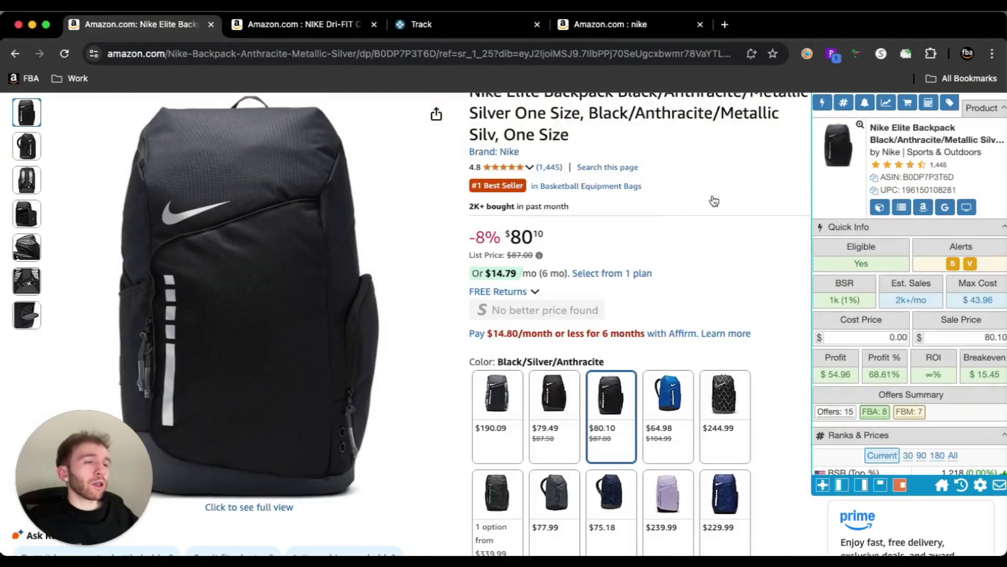
Scroll the backpack's Amazon page down to Keepa's three-month price history and sales rank charts
scroll(715, 200, "down", 5)
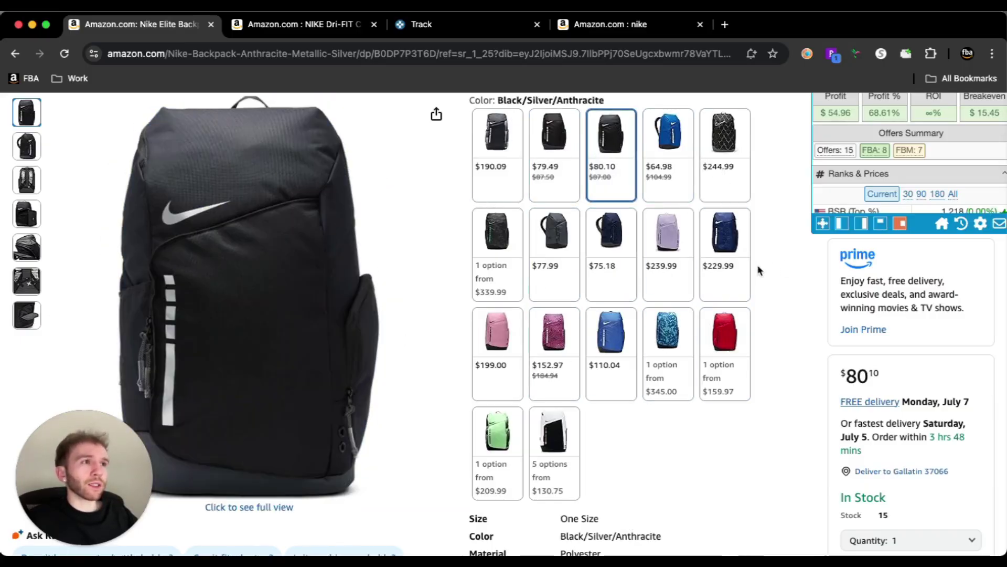
scroll(756, 267, "down", 3)
scroll(757, 265, "down", 10)
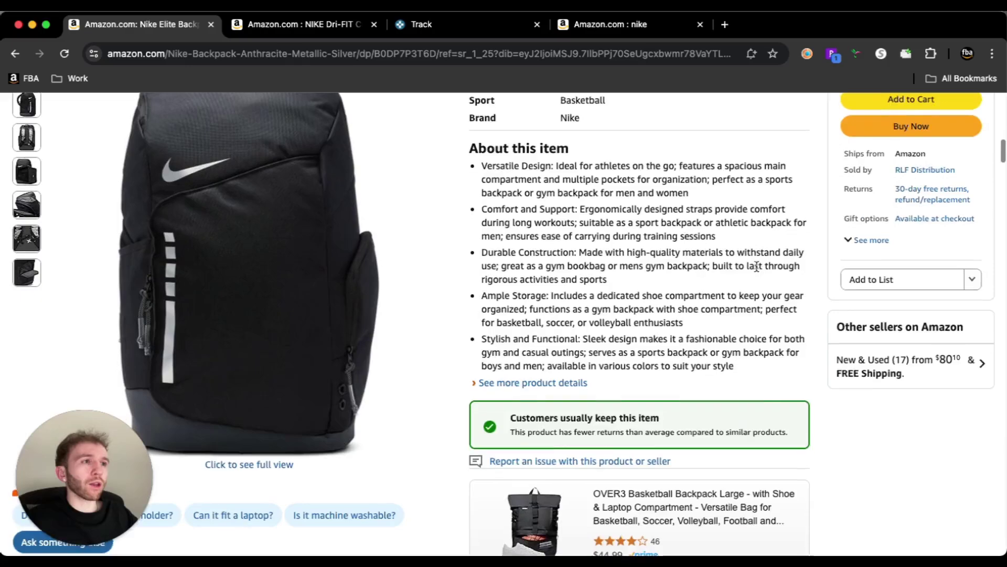
scroll(757, 267, "down", 4)
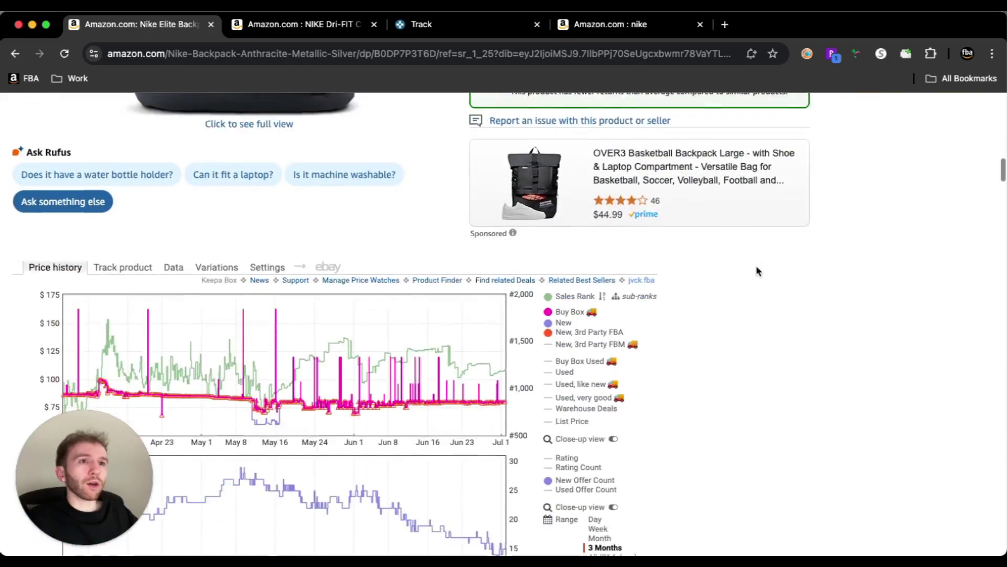
scroll(756, 270, "down", 2)
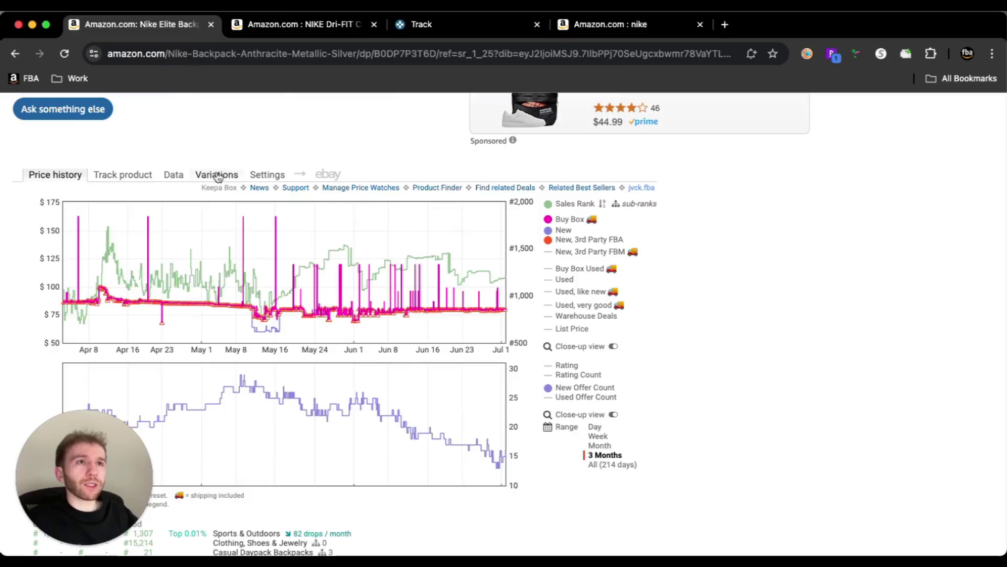
Show Keepa's Variations view and browse the 17 backpack variations' Buy Box prices and histories
left_click(231, 175)
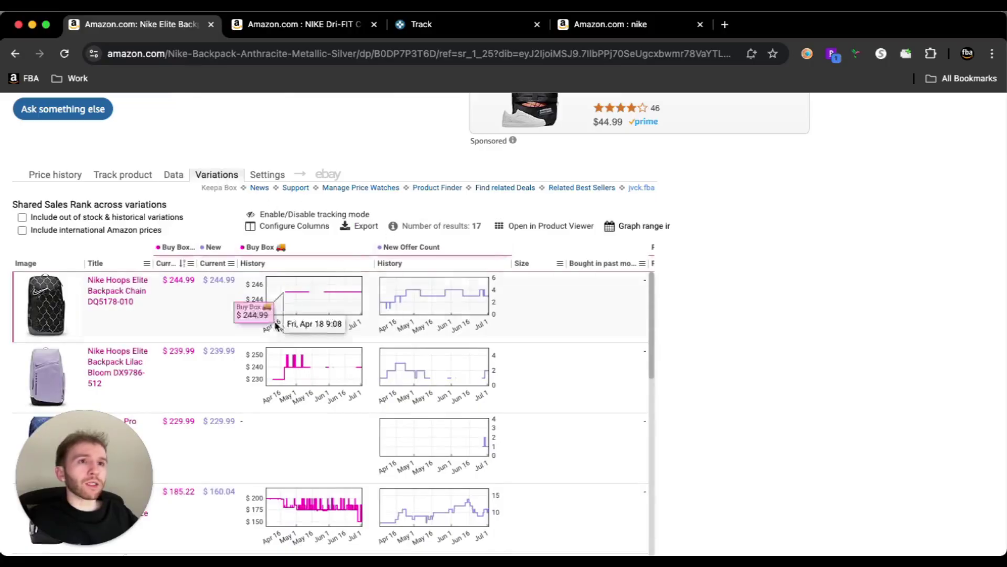
scroll(283, 339, "down", 10)
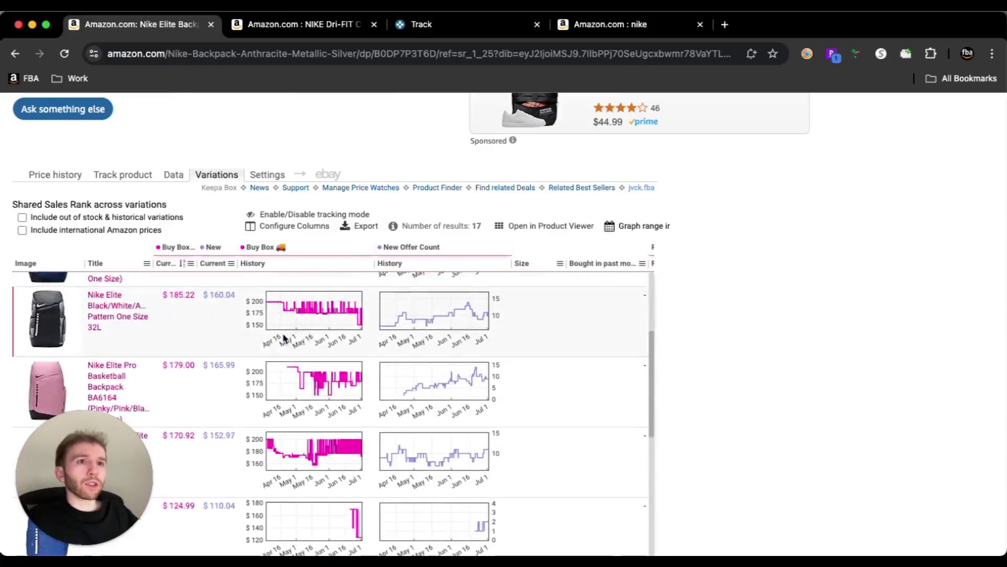
scroll(284, 339, "down", 10)
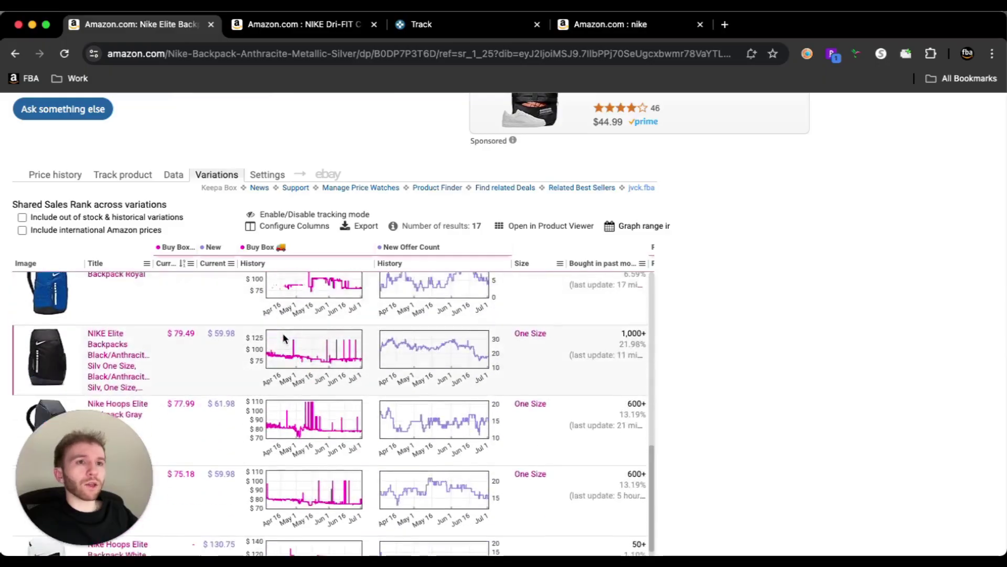
scroll(283, 338, "down", 3)
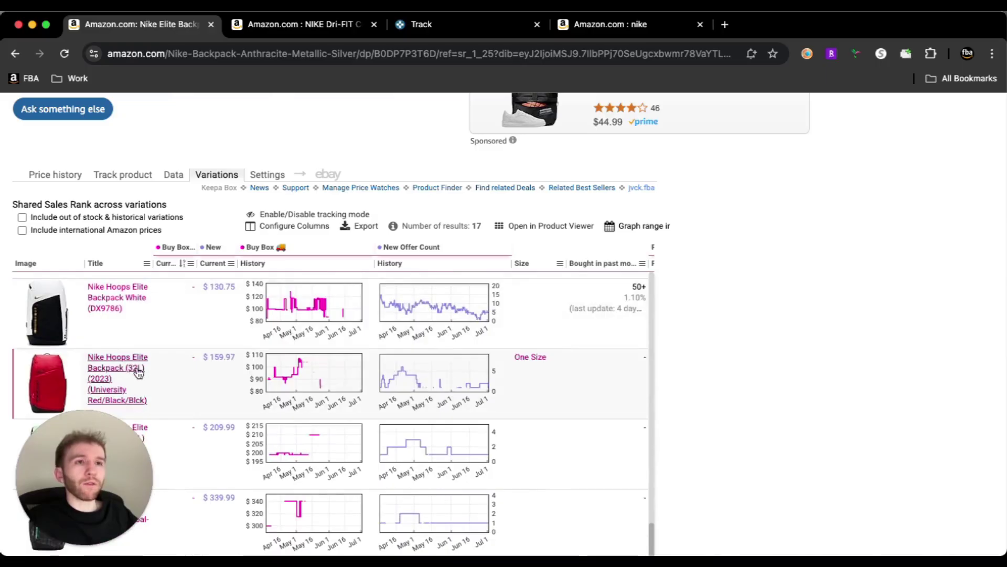
scroll(256, 340, "down", 10)
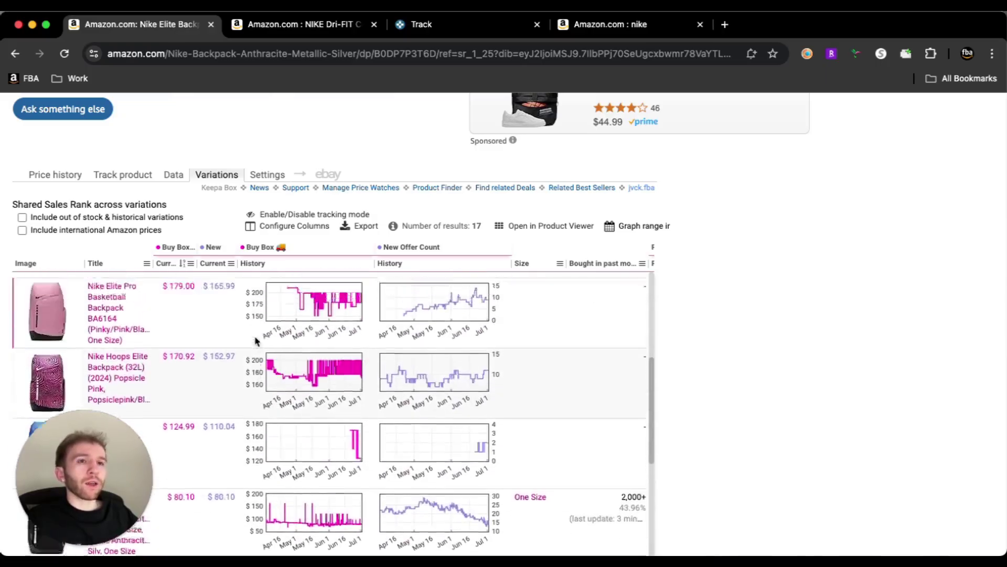
scroll(256, 340, "up", 1)
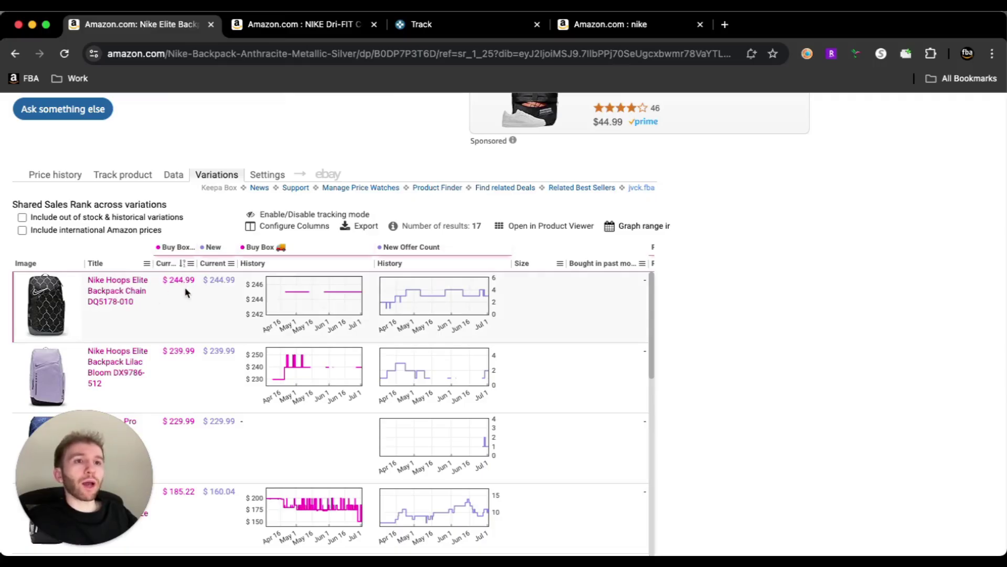
scroll(197, 323, "down", 3)
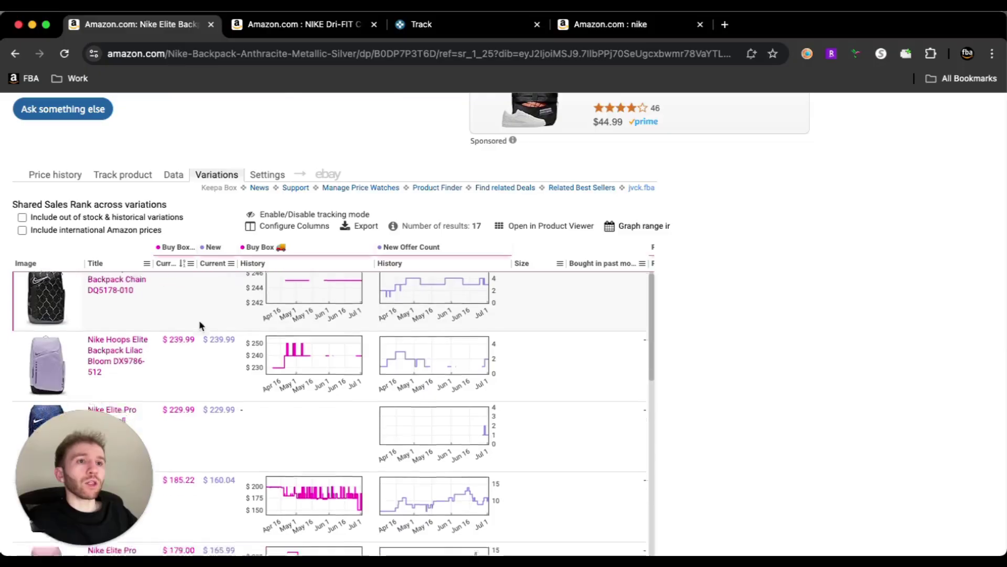
scroll(198, 323, "up", 3)
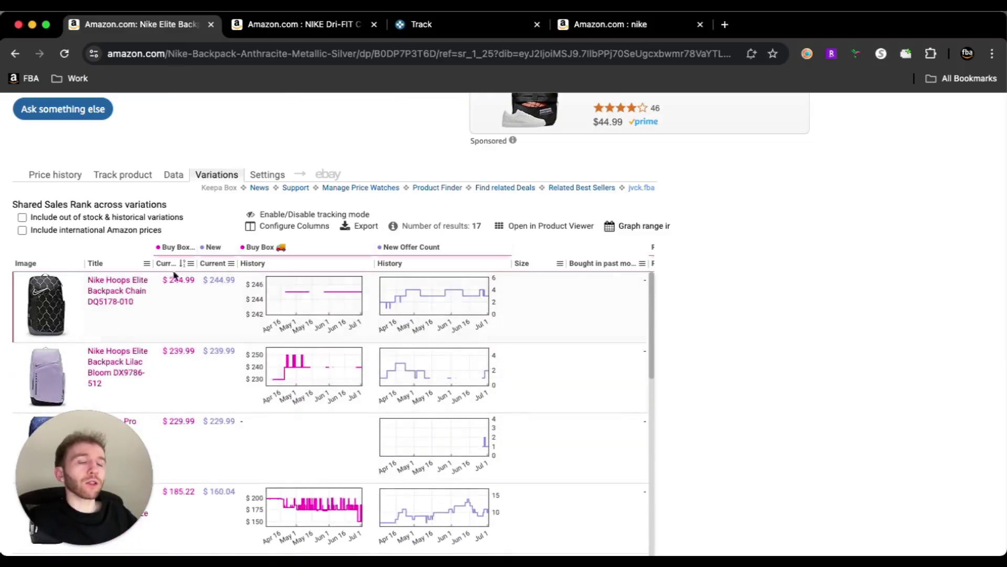
scroll(204, 344, "down", 10)
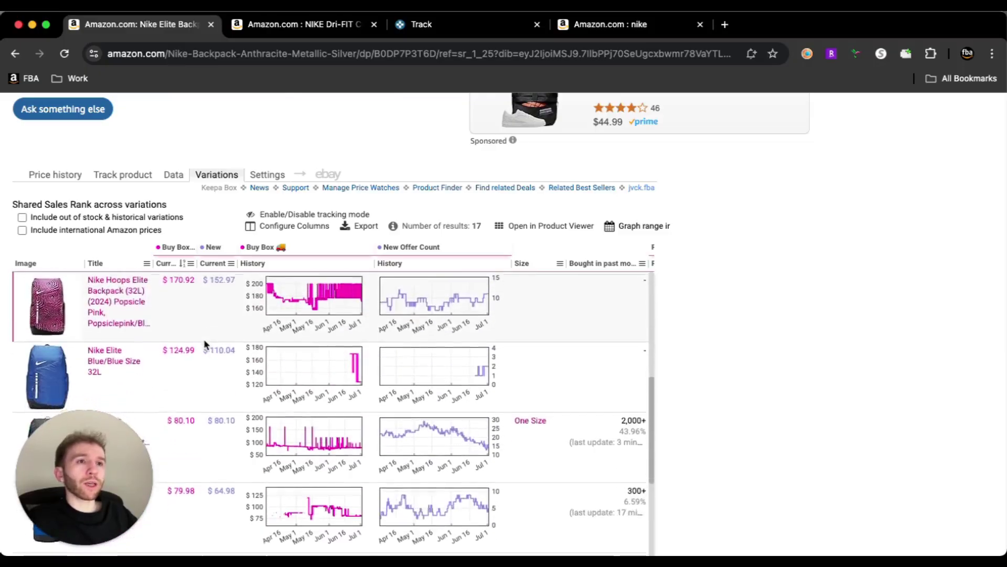
scroll(204, 344, "up", 2)
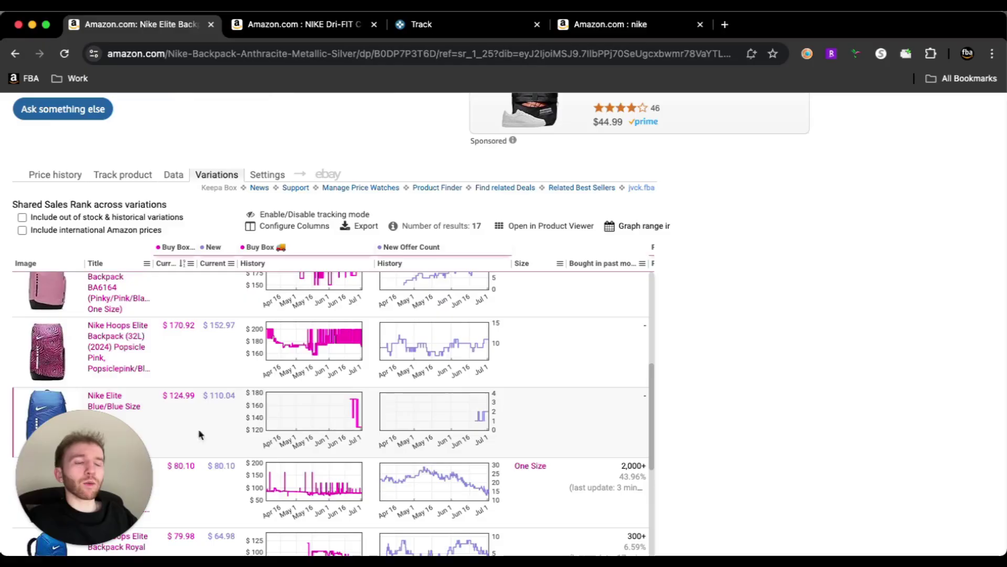
scroll(199, 362, "up", 2)
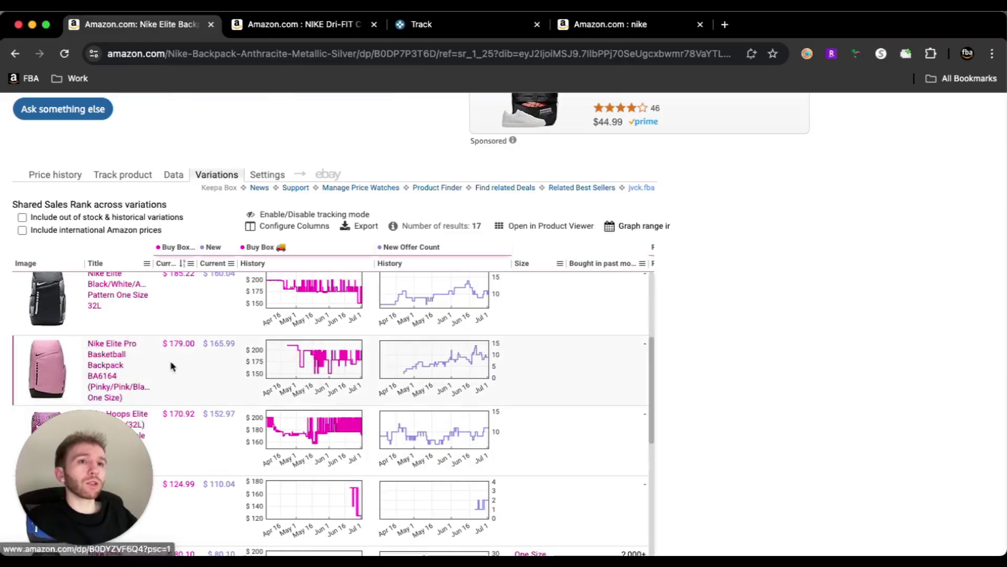
scroll(424, 381, "up", 3)
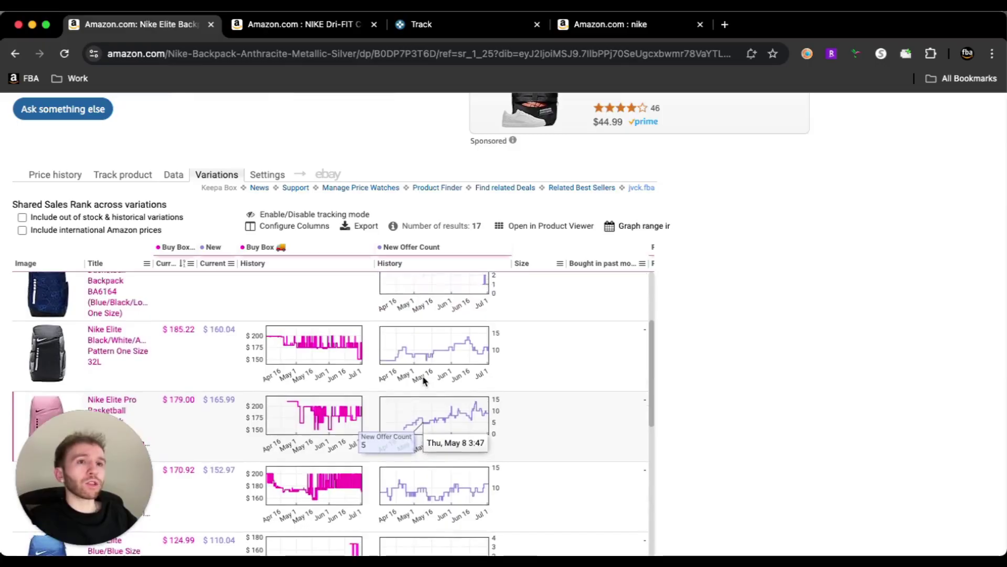
scroll(425, 383, "up", 1)
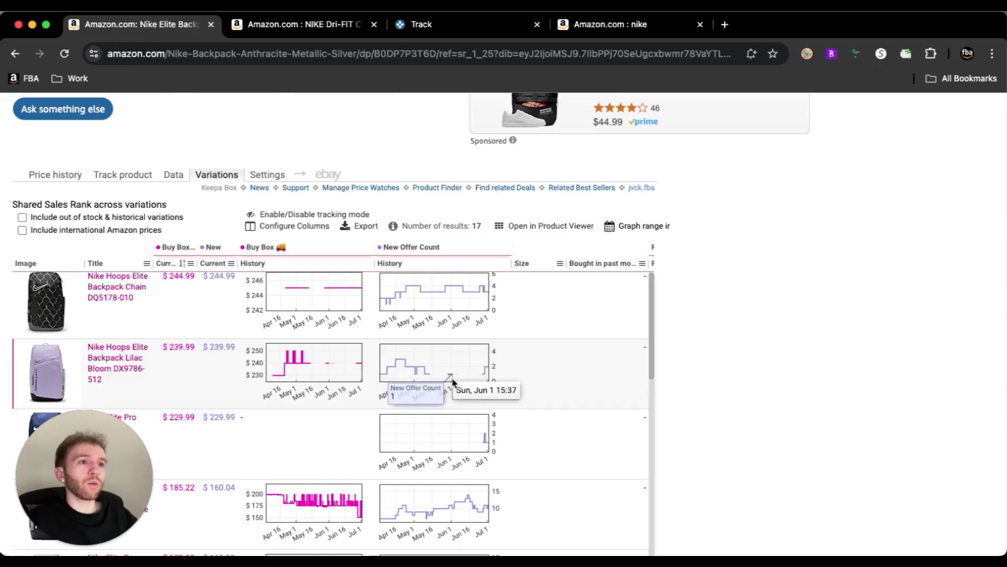
scroll(446, 383, "up", 1)
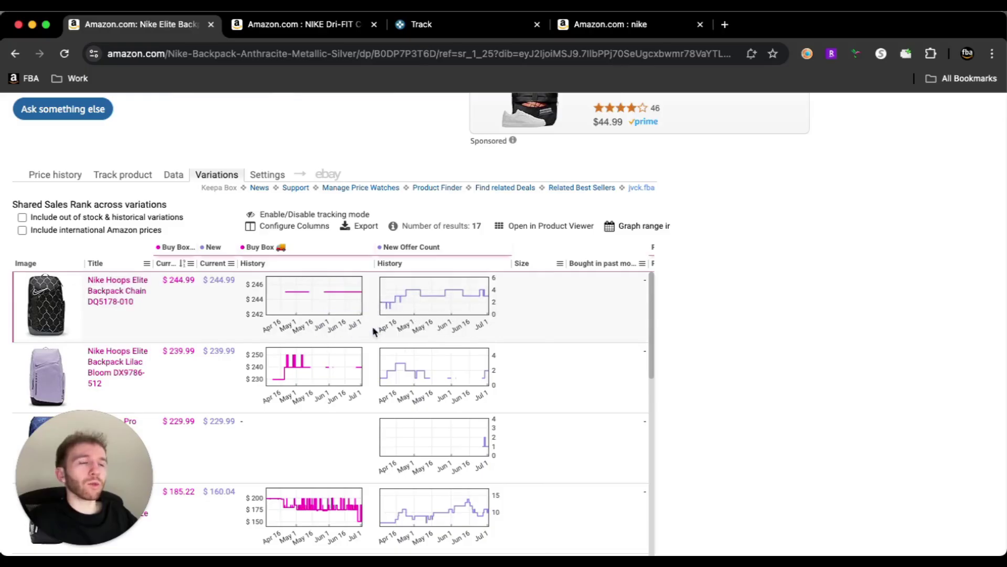
scroll(375, 331, "right", 8)
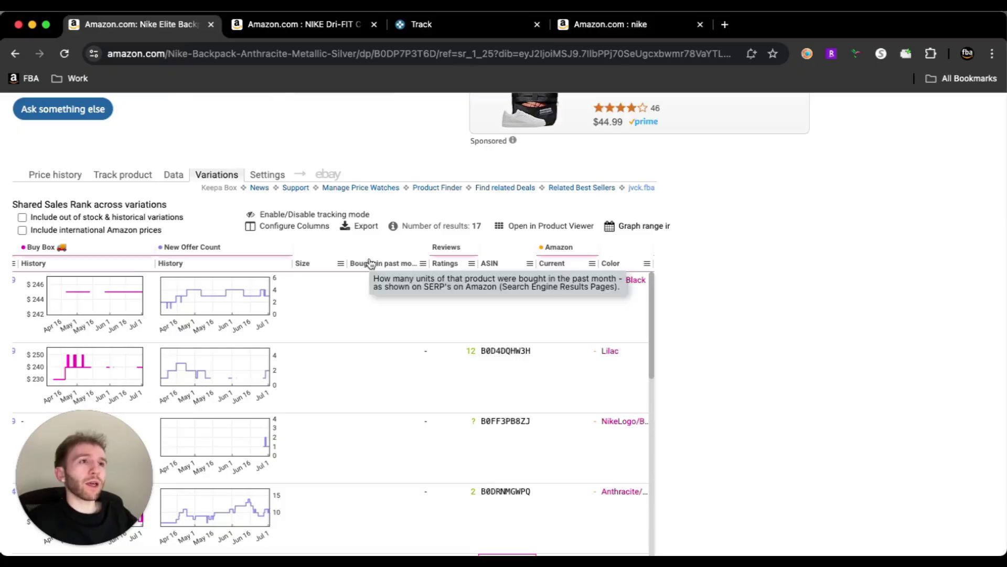
Enable 'Include out of stock & historical variations', expanding the variations table to 37 results
scroll(485, 315, "right", 3)
scroll(486, 315, "right", 1)
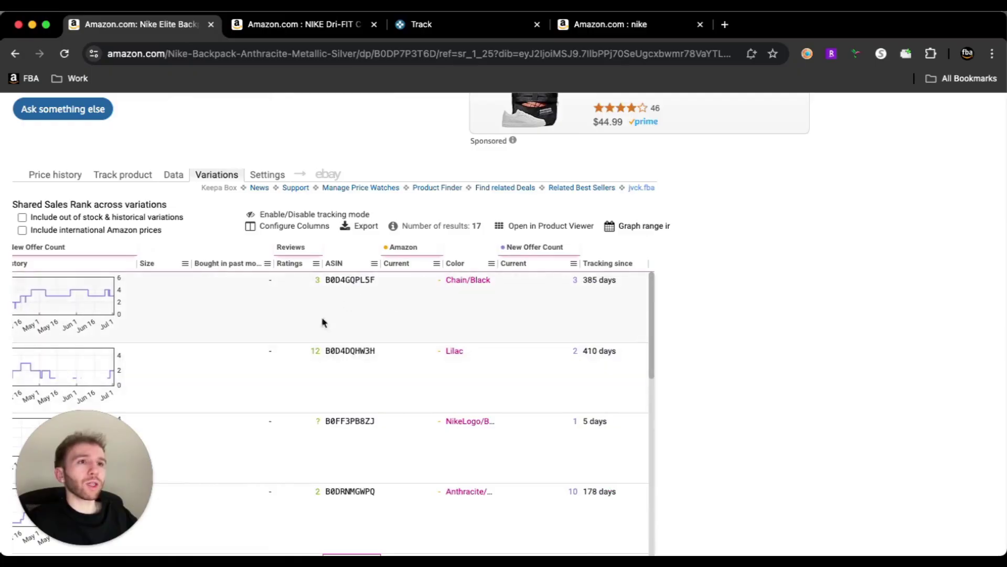
scroll(356, 313, "left", 3)
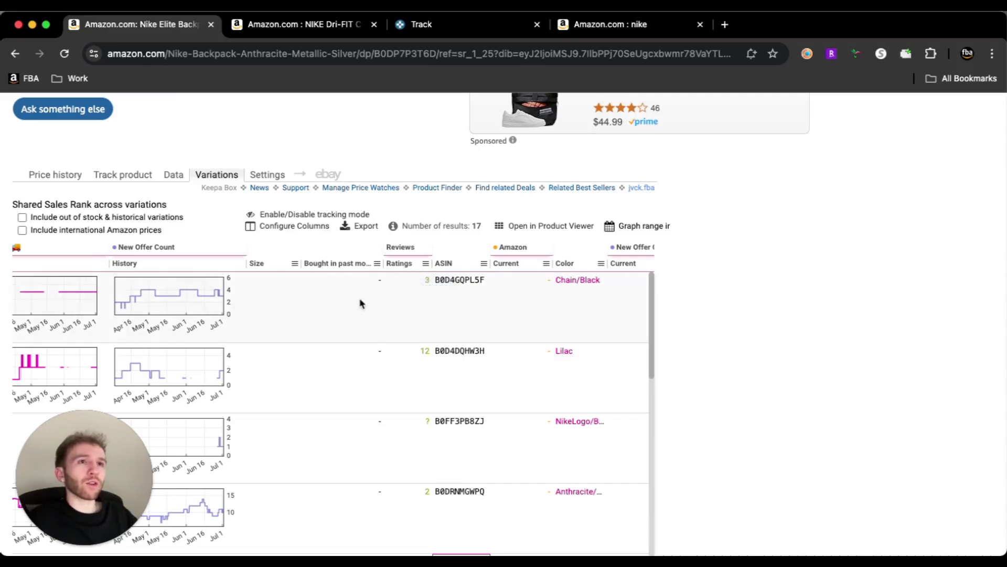
scroll(360, 303, "left", 5)
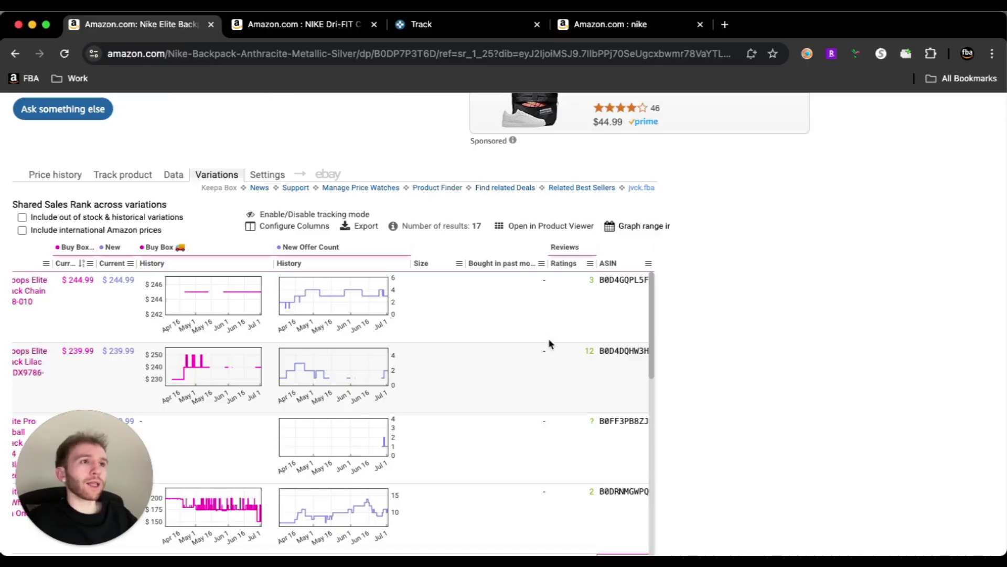
scroll(543, 334, "left", 3)
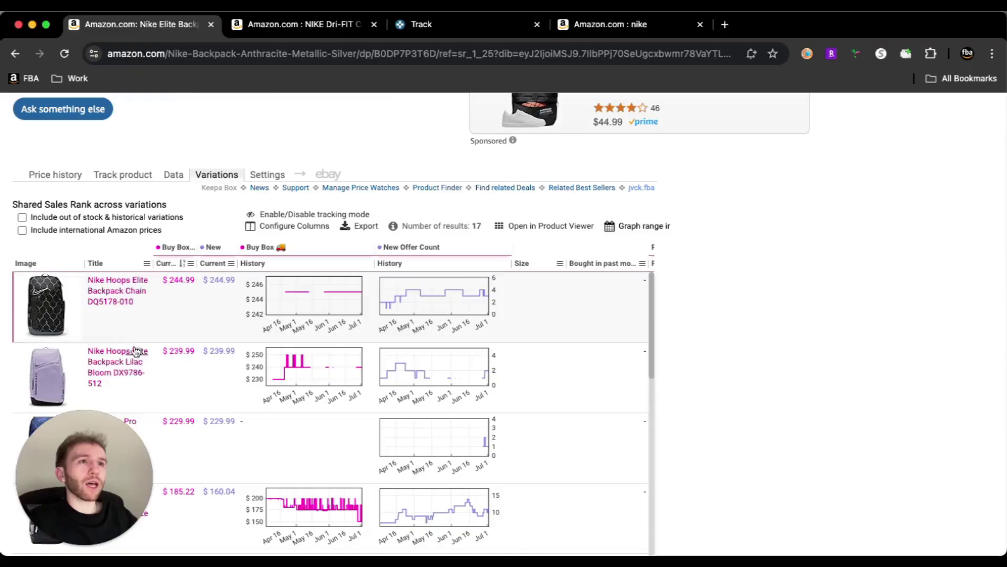
scroll(340, 194, "up", 1)
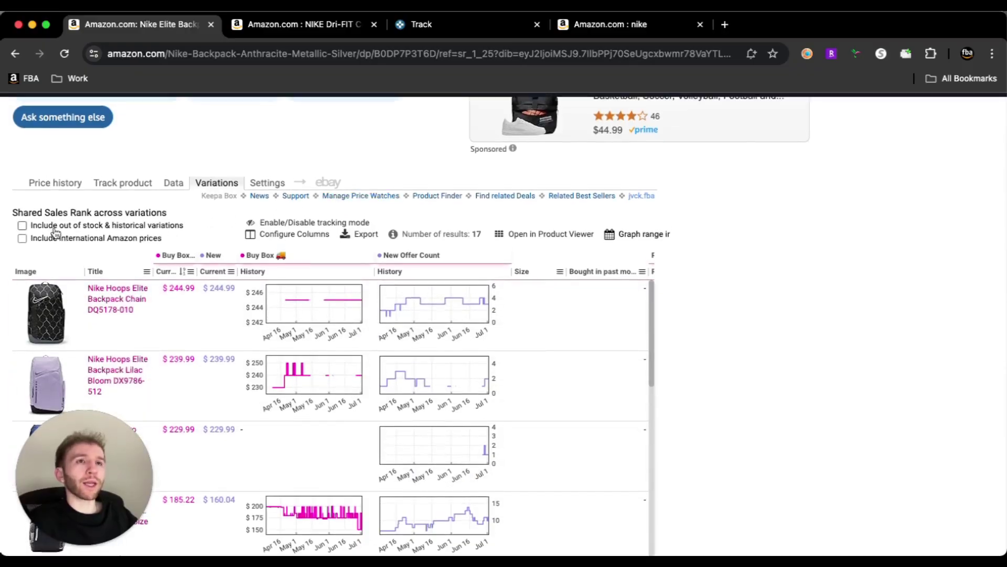
left_click(143, 230)
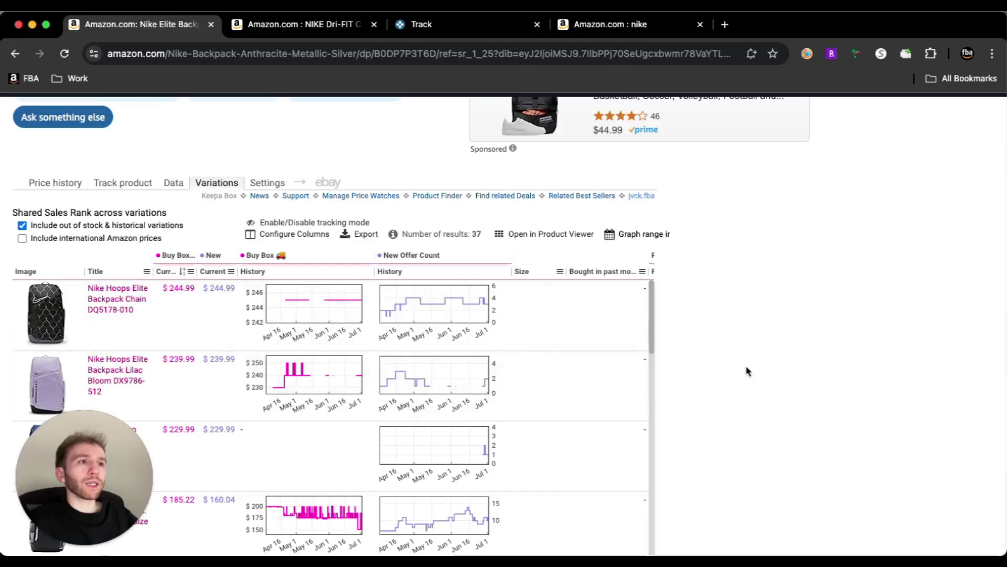
Scroll the variations table to the Smokey Mauve row and across to its ASIN, B0DDW4WQ8R
scroll(747, 371, "down", 3)
scroll(542, 369, "down", 5)
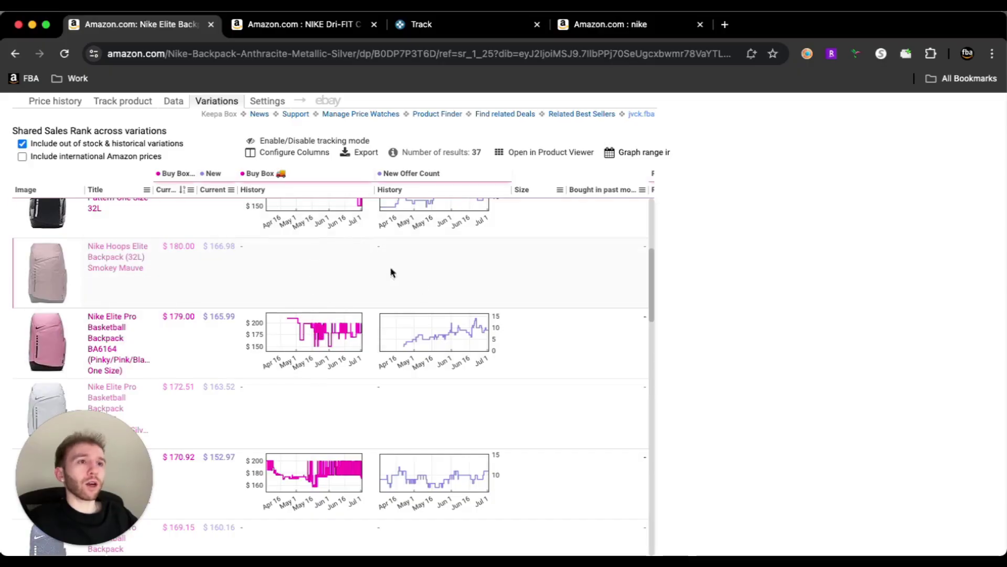
scroll(395, 276, "right", 2)
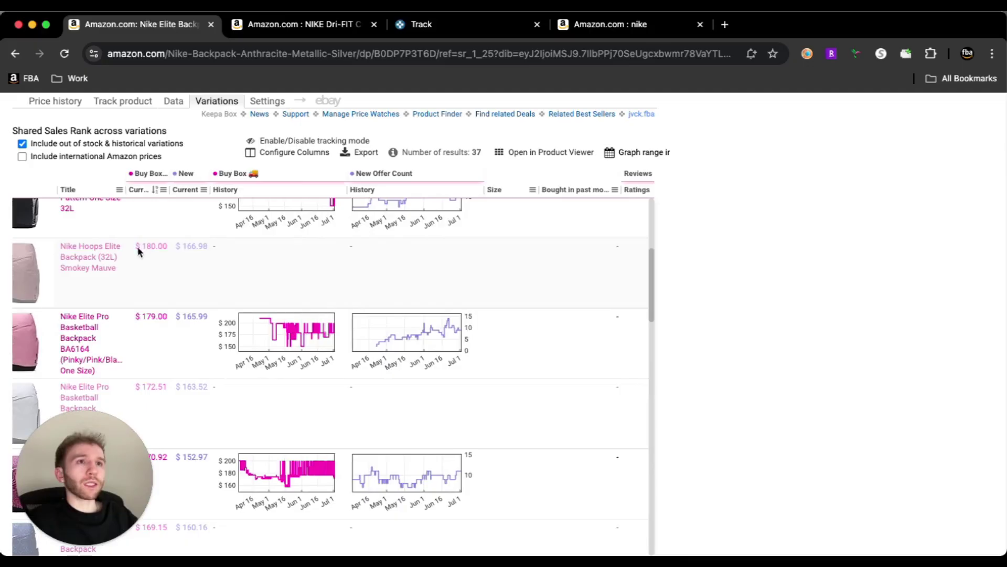
scroll(277, 281, "right", 10)
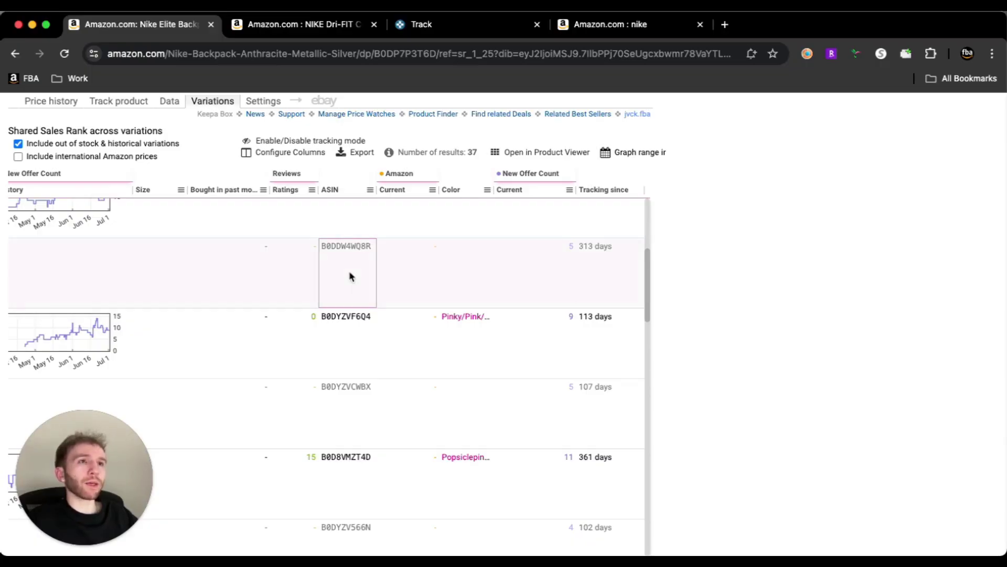
Search keepa.com for ASIN B0DDW4WQ8R and review the Smokey Mauve backpack's price history
left_click(415, 24)
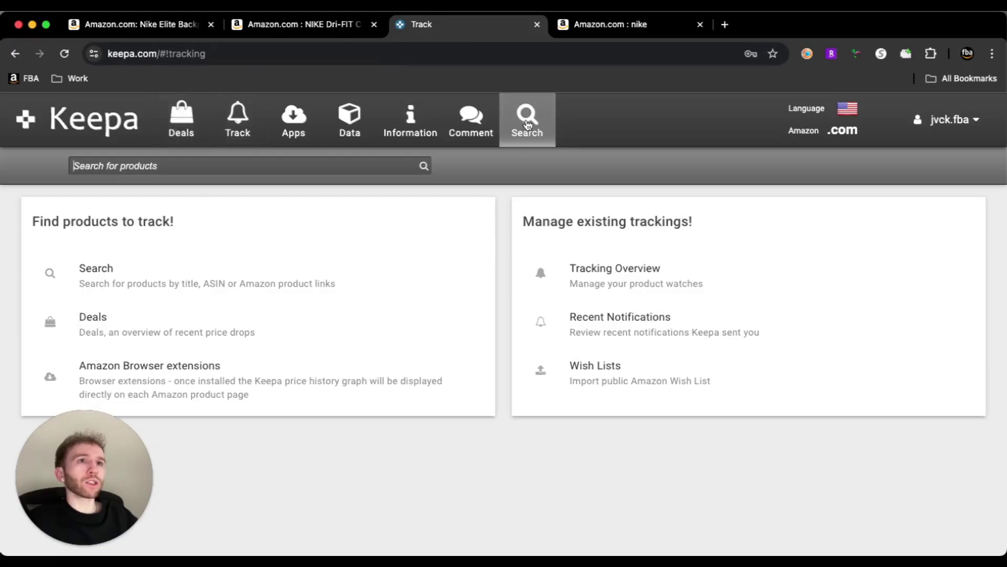
type("B0DDW4WQ8R")
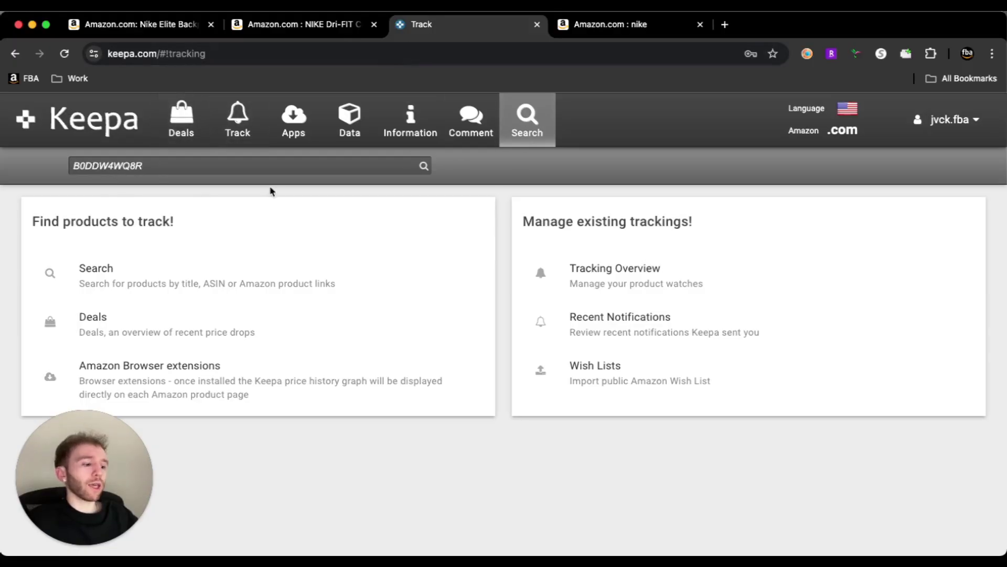
key("Return")
scroll(457, 270, "down", 3)
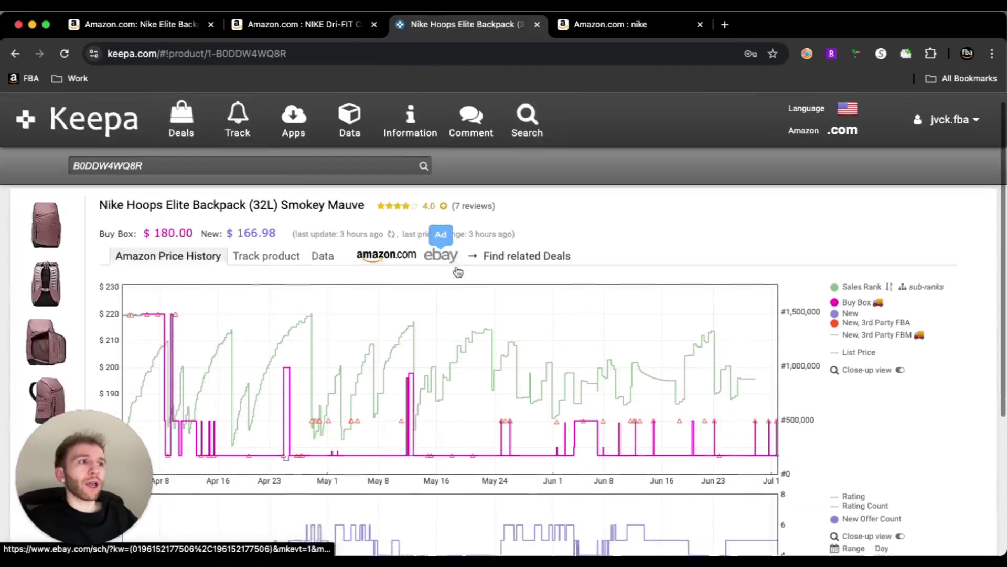
scroll(456, 270, "up", 1)
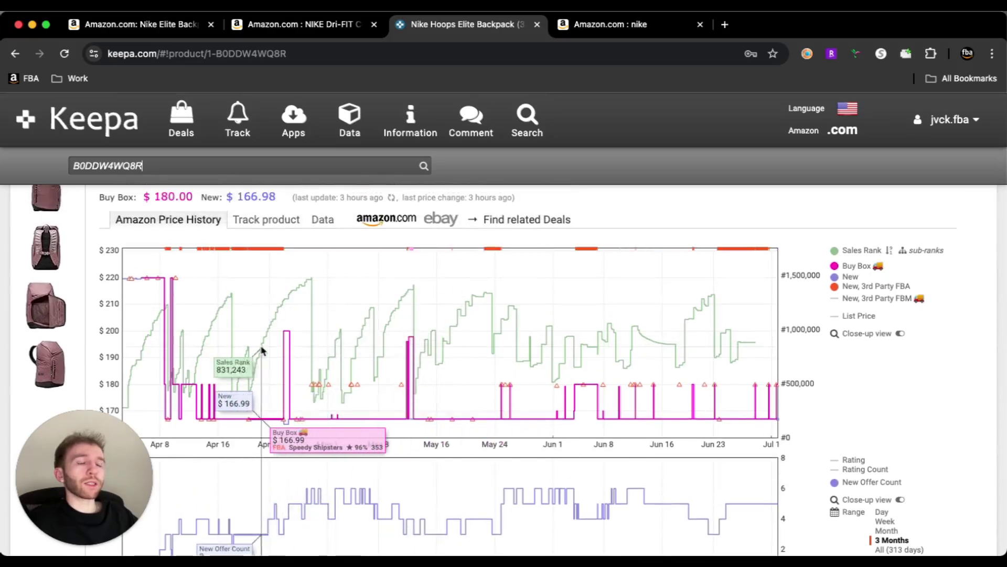
scroll(712, 388, "down", 3)
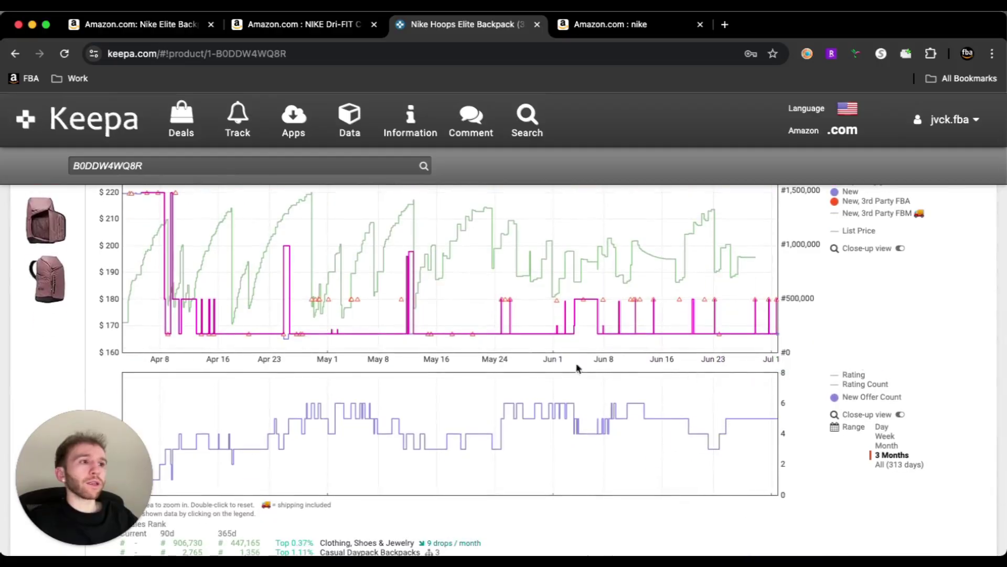
Return to the Amazon variations table showing Smokey Mauve at $180.00 Buy Box, $166.98 new
left_click(173, 24)
scroll(302, 286, "left", 10)
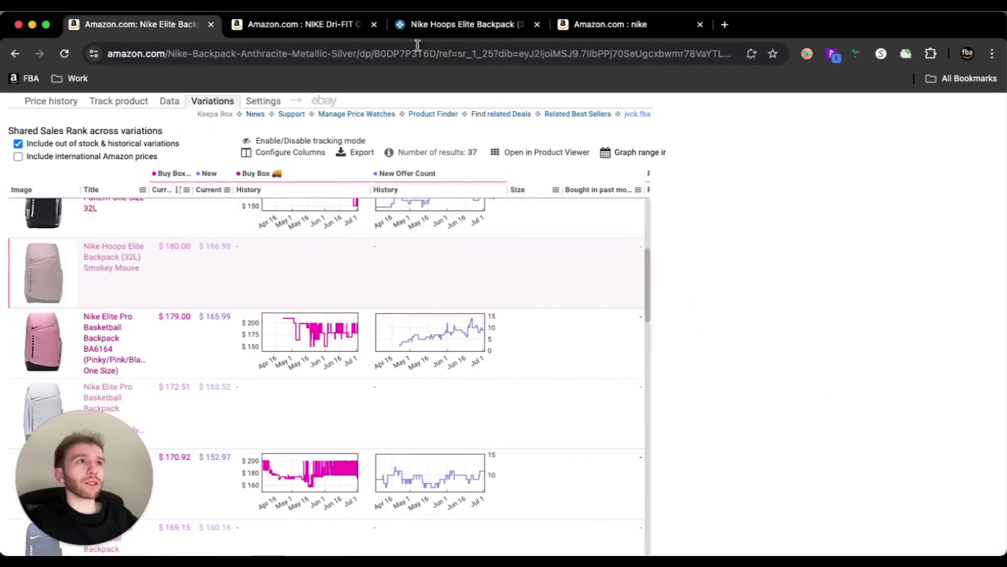
left_click(417, 25)
mouse_move(55, 279)
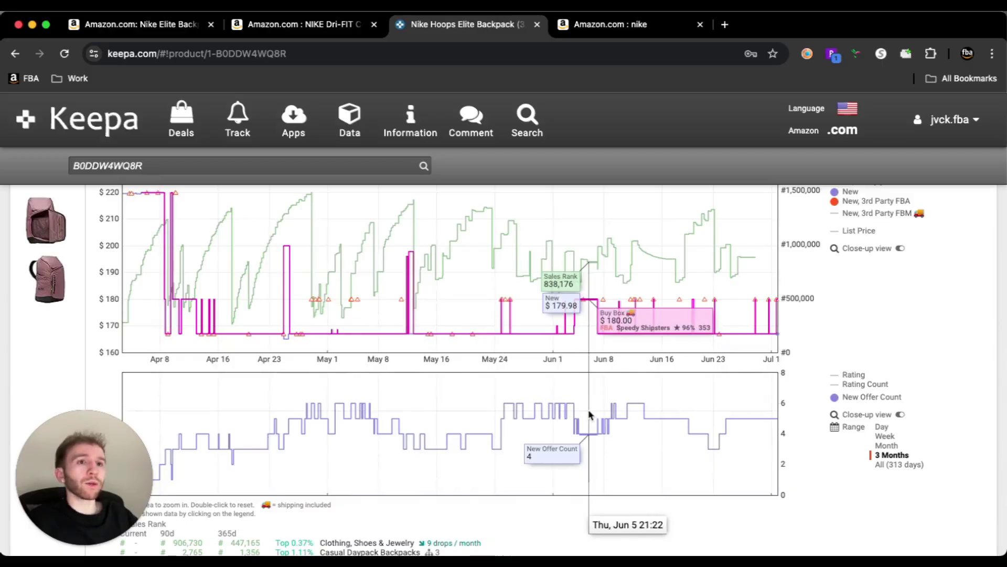
left_click(157, 24)
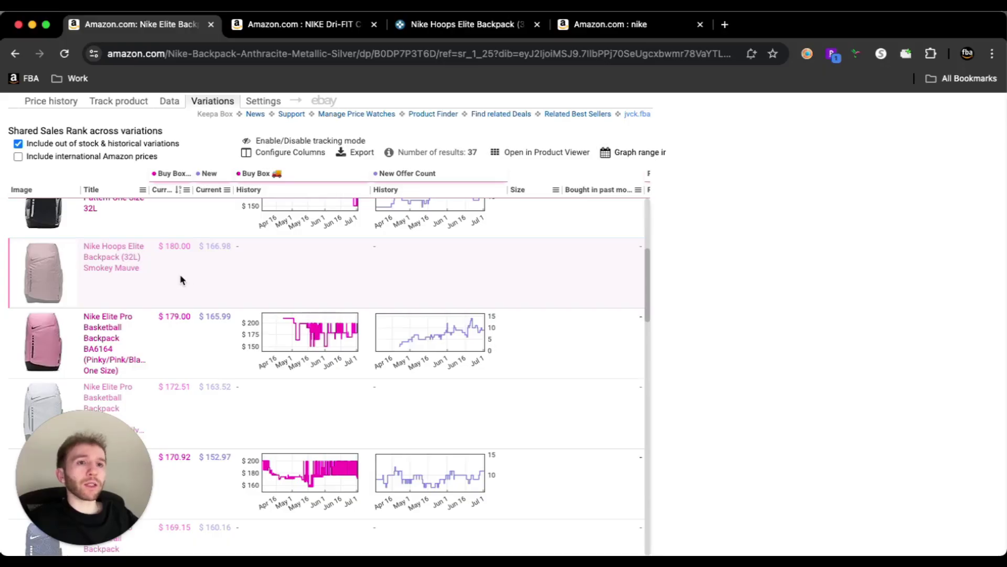
scroll(233, 268, "right", 10)
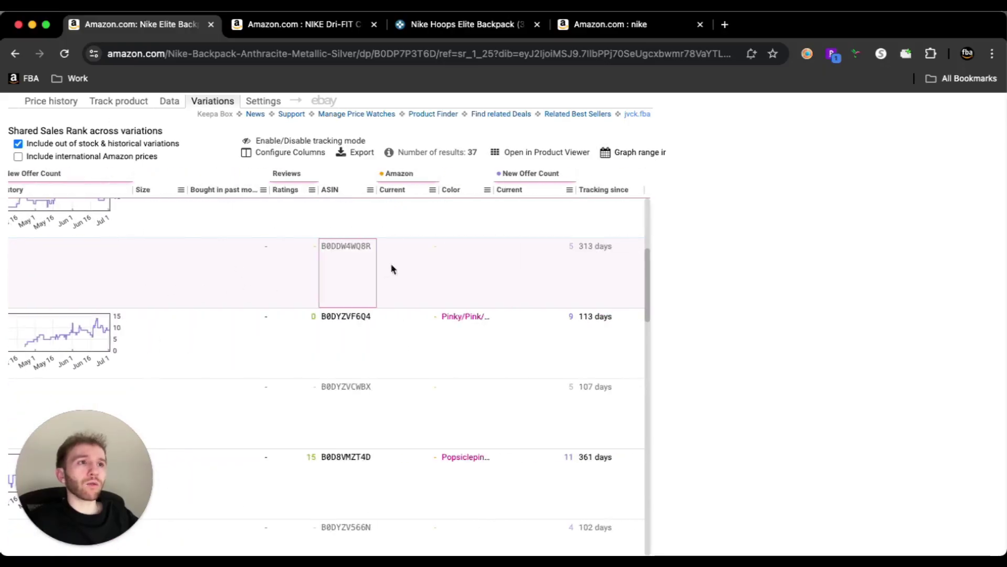
scroll(352, 274, "left", 10)
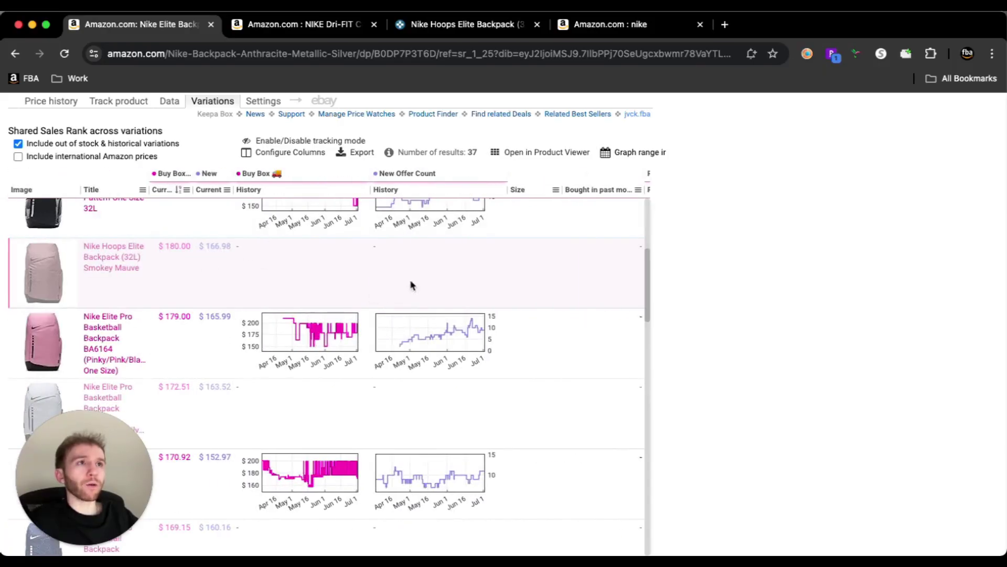
Show Keepa's Offers data for the Nike Dri-FIT Cushion Crew Training Socks, listing 42 offers
left_click(268, 26)
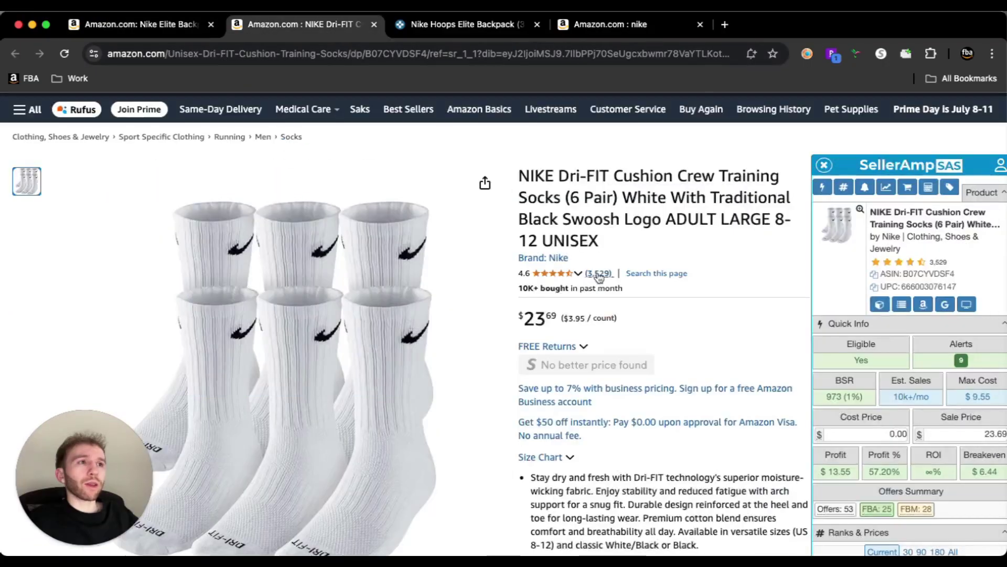
scroll(599, 277, "down", 5)
scroll(599, 277, "down", 10)
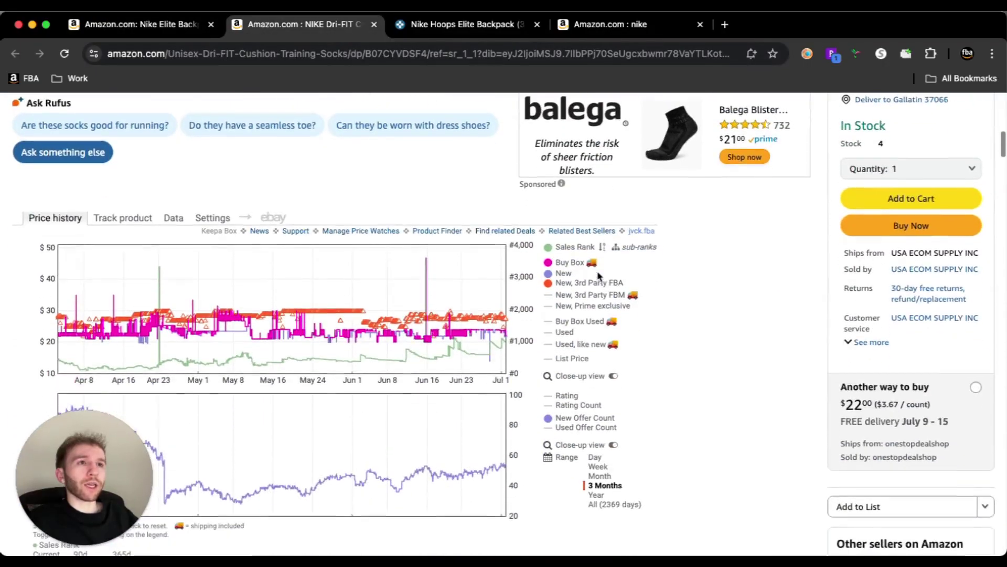
scroll(599, 276, "down", 1)
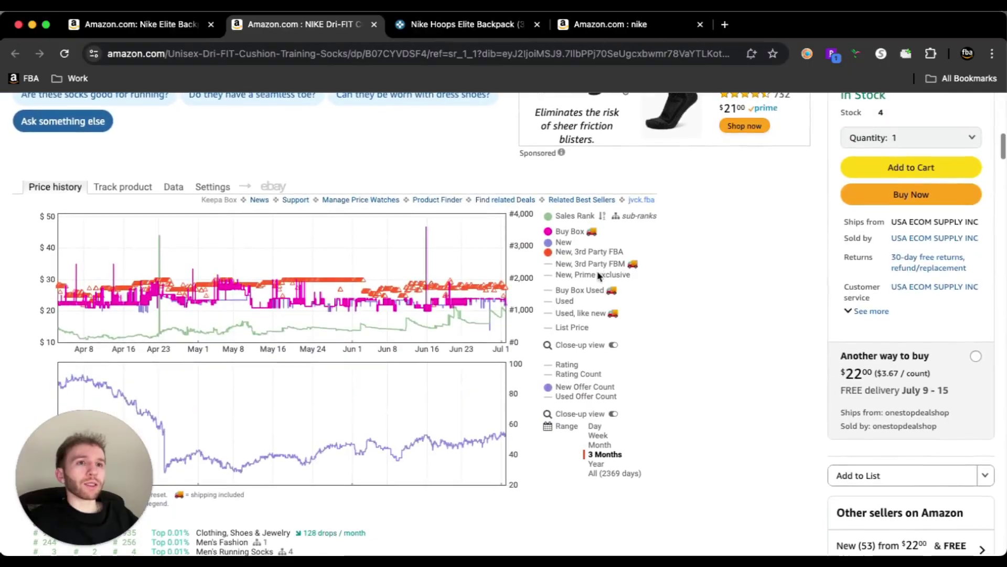
left_click(178, 188)
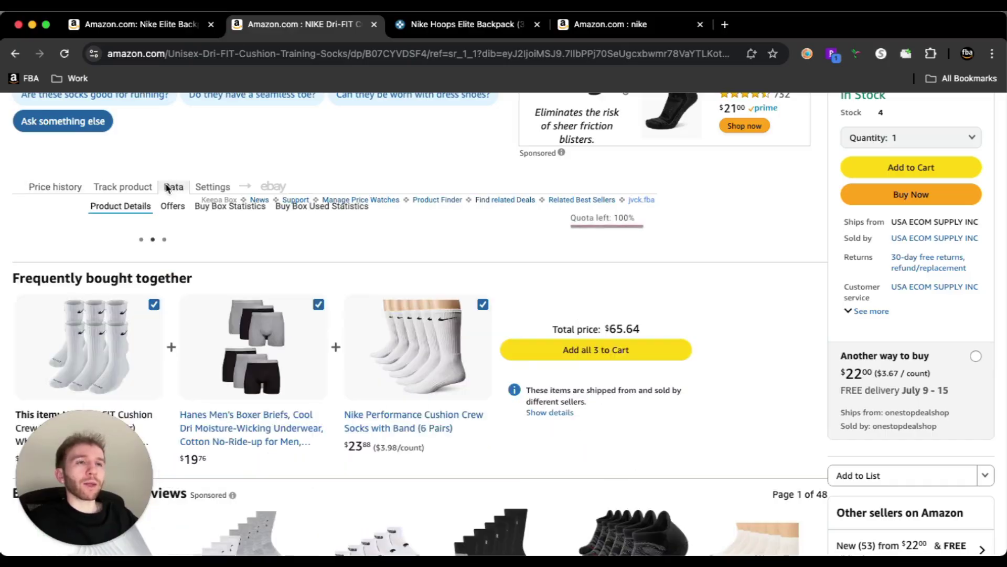
left_click(170, 211)
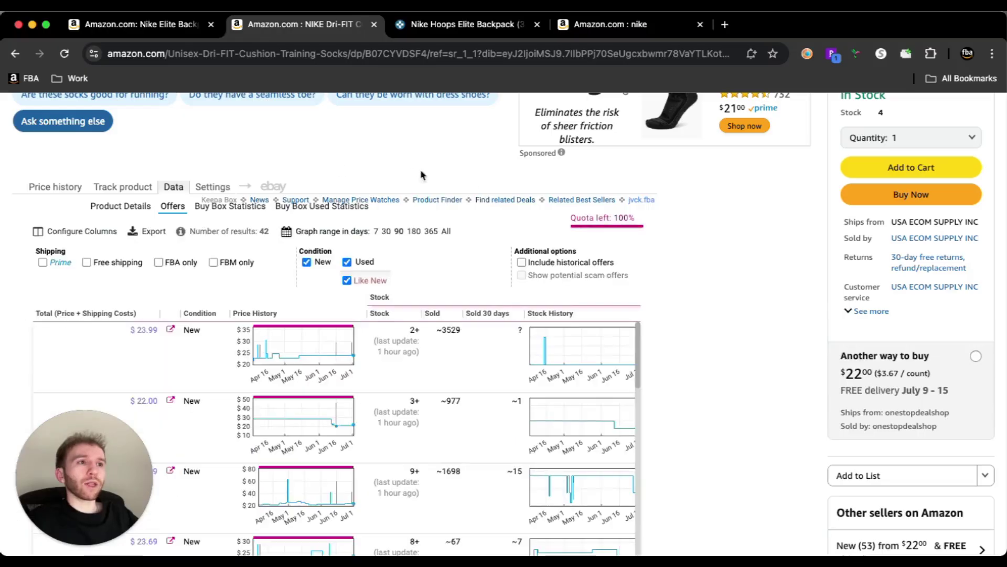
Scroll the socks' offers table to reveal the Prime, FBA and Seller columns
scroll(697, 276, "down", 3)
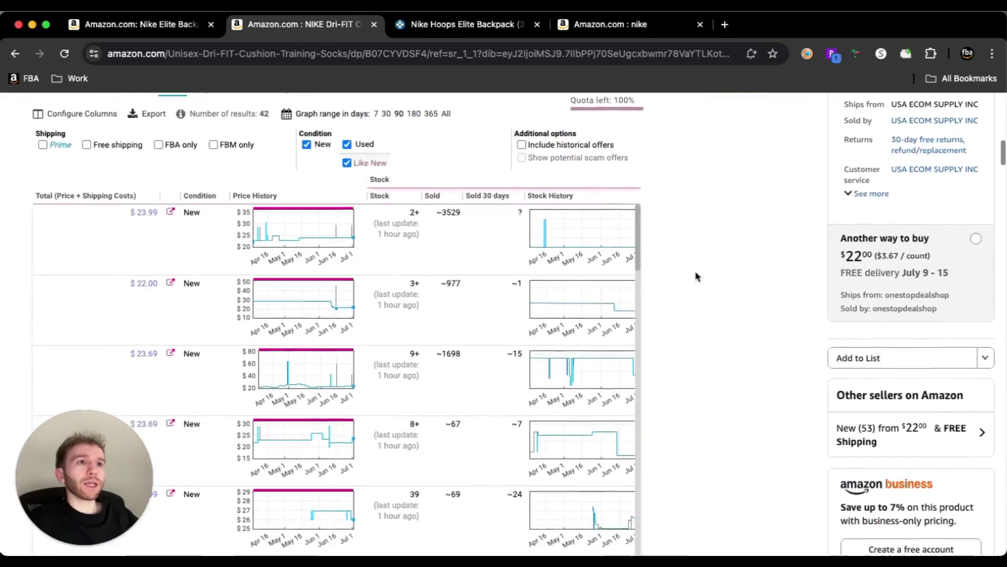
scroll(697, 276, "down", 1)
scroll(697, 274, "up", 2)
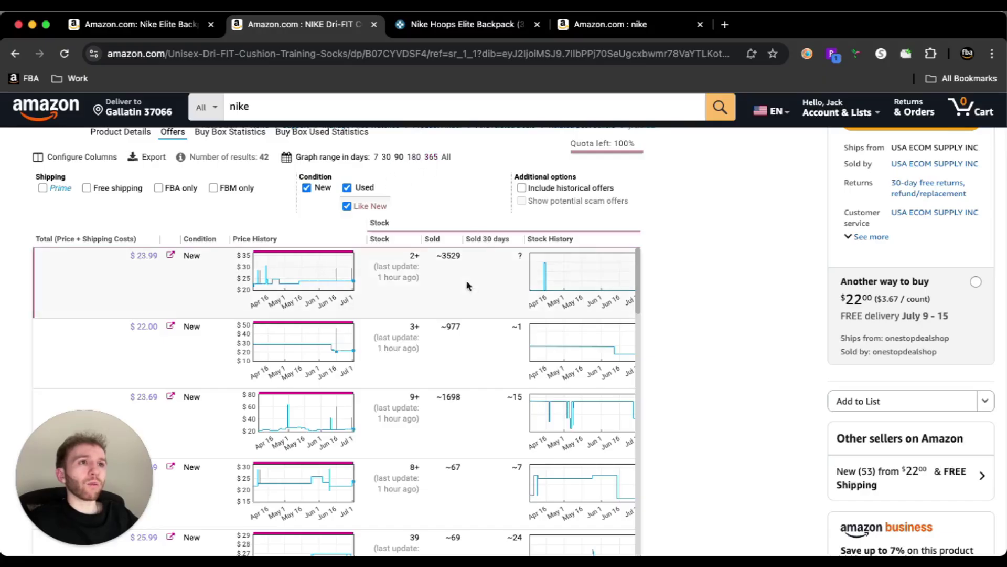
scroll(406, 278, "right", 4)
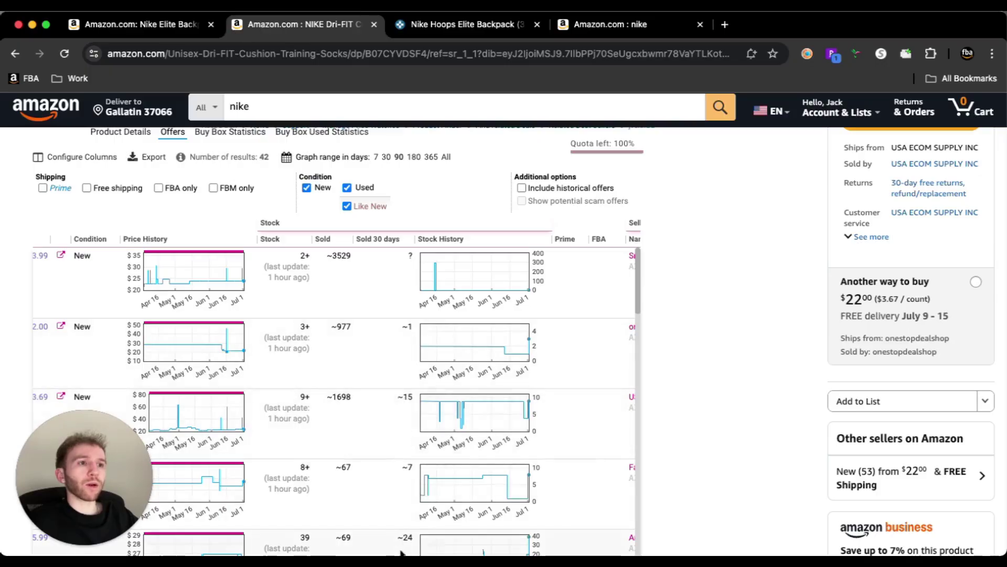
scroll(400, 465, "down", 5)
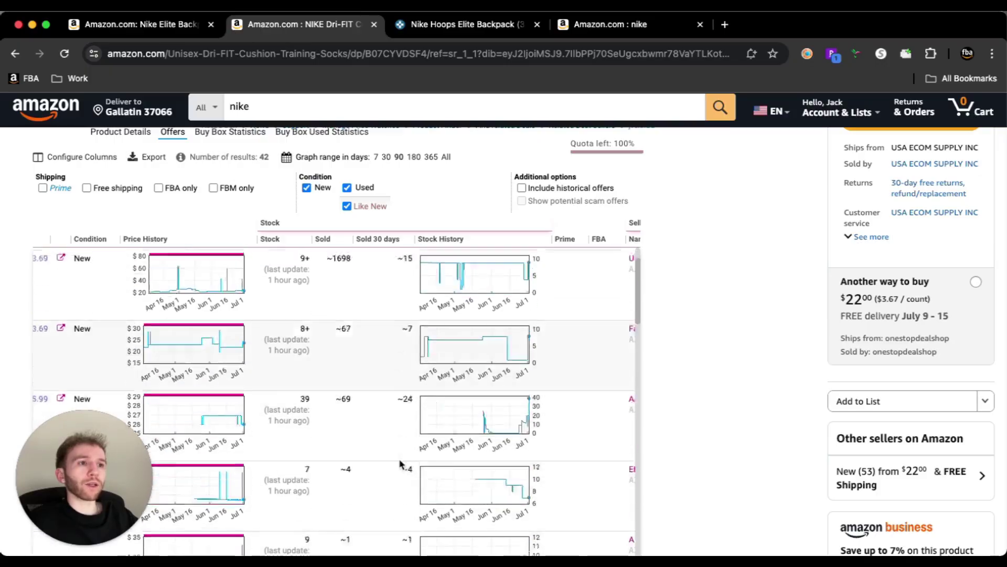
left_click(393, 241)
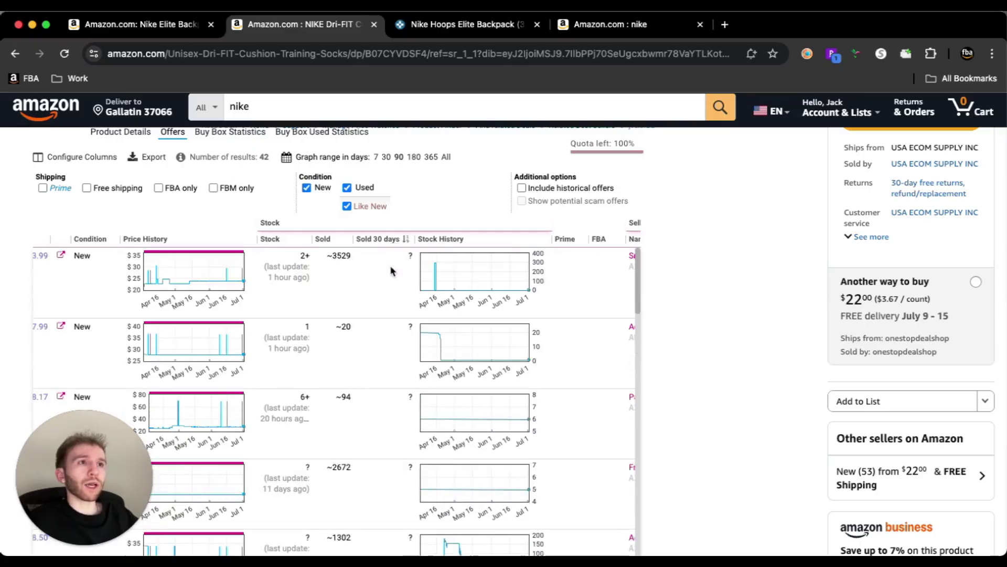
left_click(388, 242)
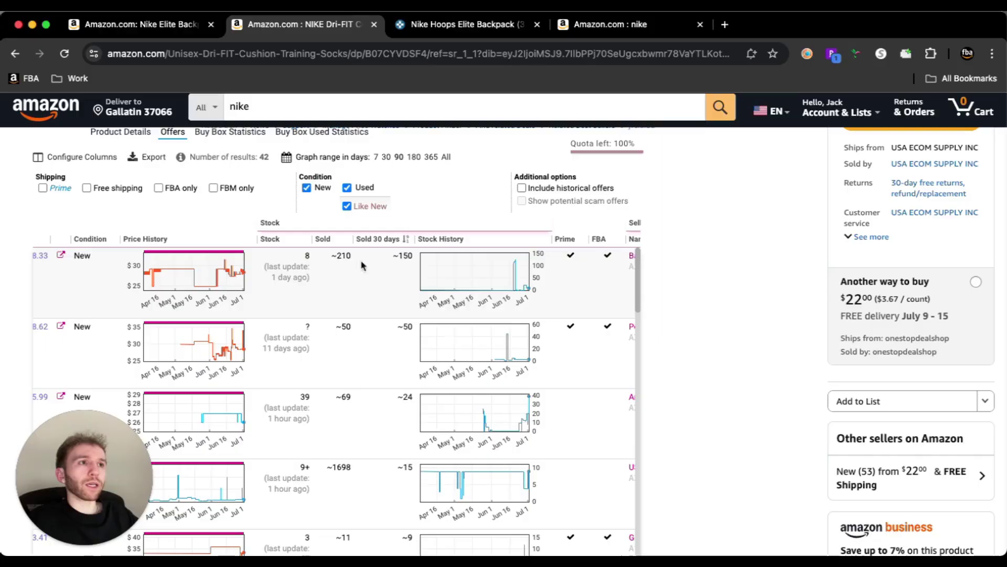
mouse_move(517, 284)
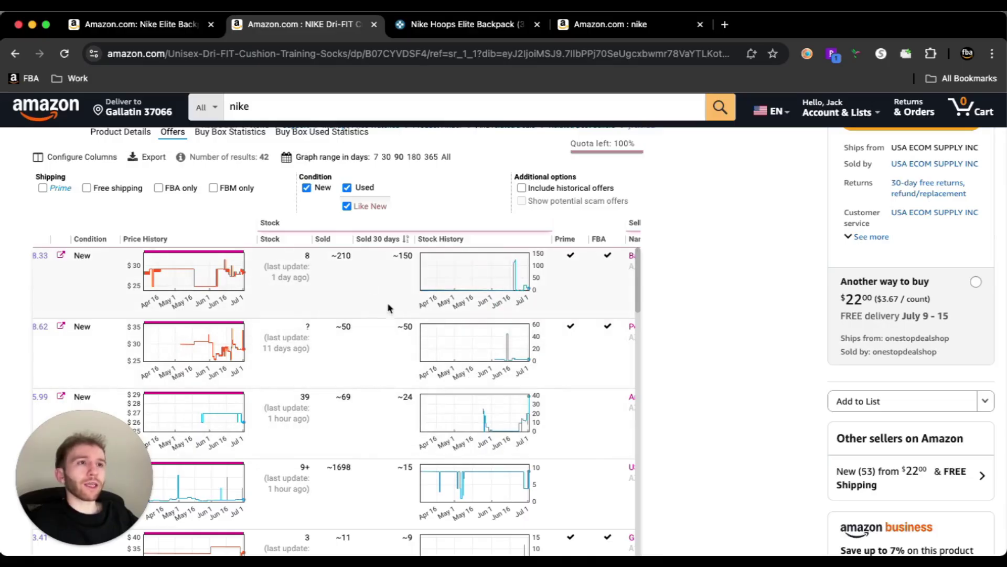
scroll(386, 267, "left", 5)
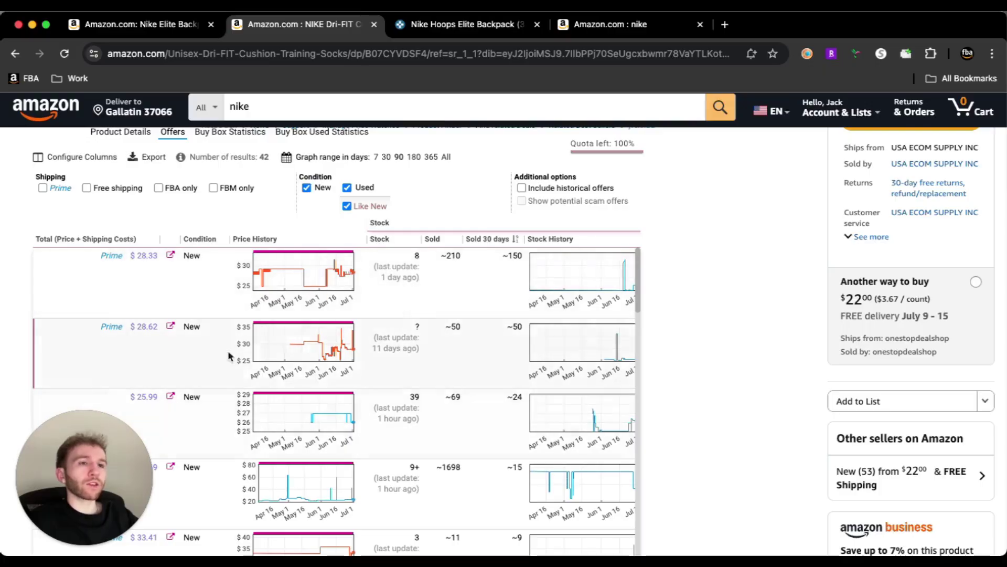
scroll(486, 378, "down", 3)
scroll(486, 377, "right", 2)
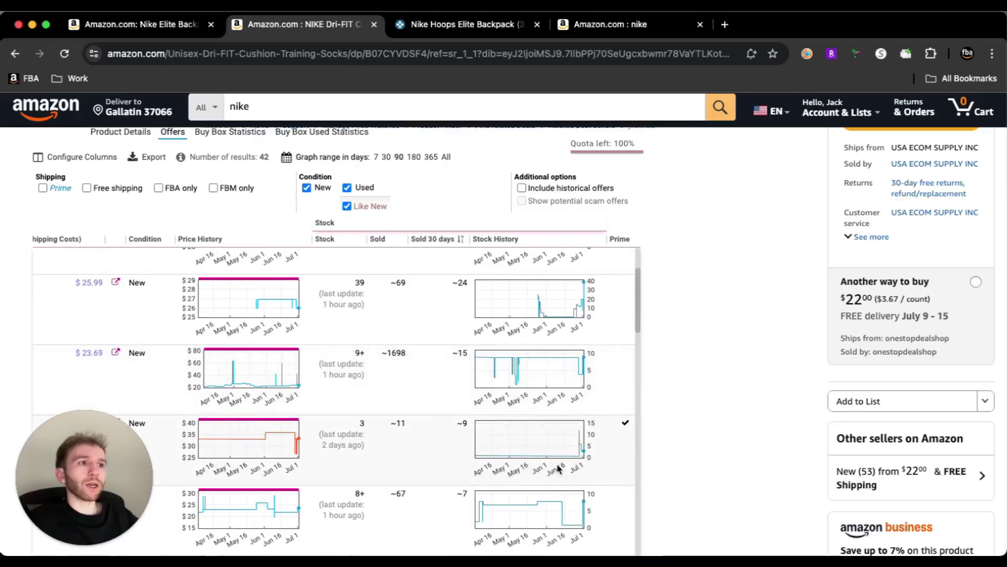
scroll(420, 439, "left", 2)
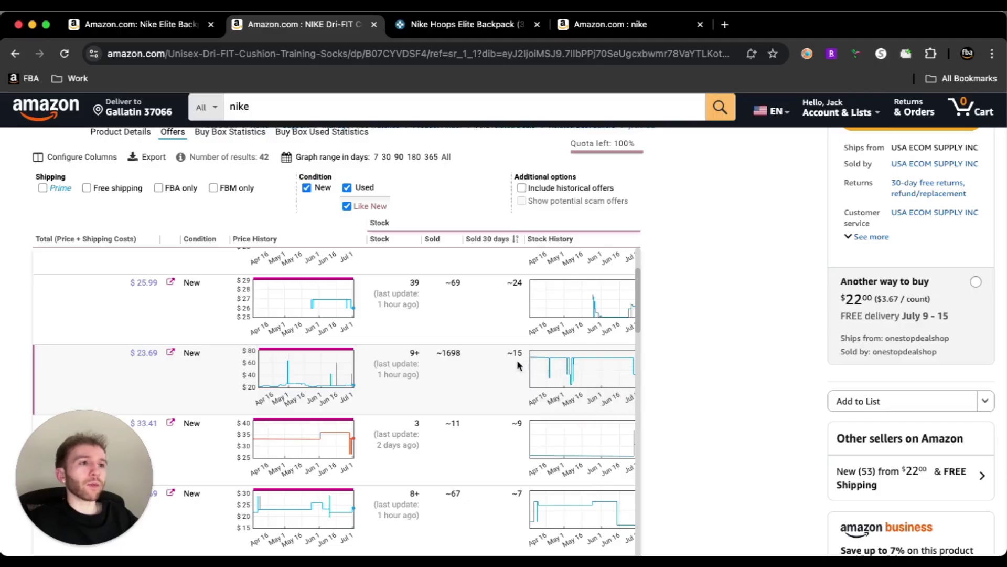
scroll(518, 361, "up", 1)
scroll(517, 362, "up", 5)
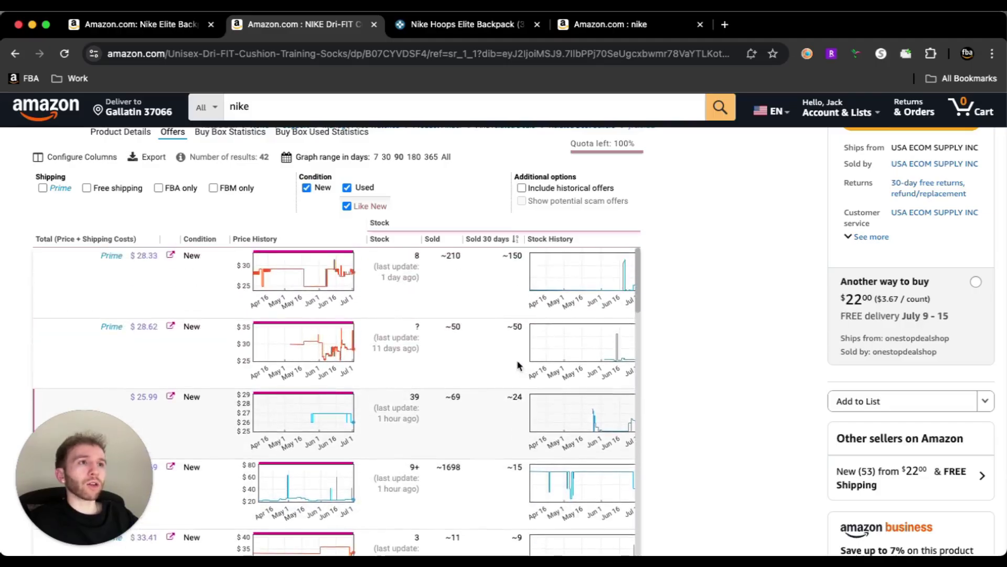
scroll(517, 362, "right", 3)
scroll(517, 364, "right", 5)
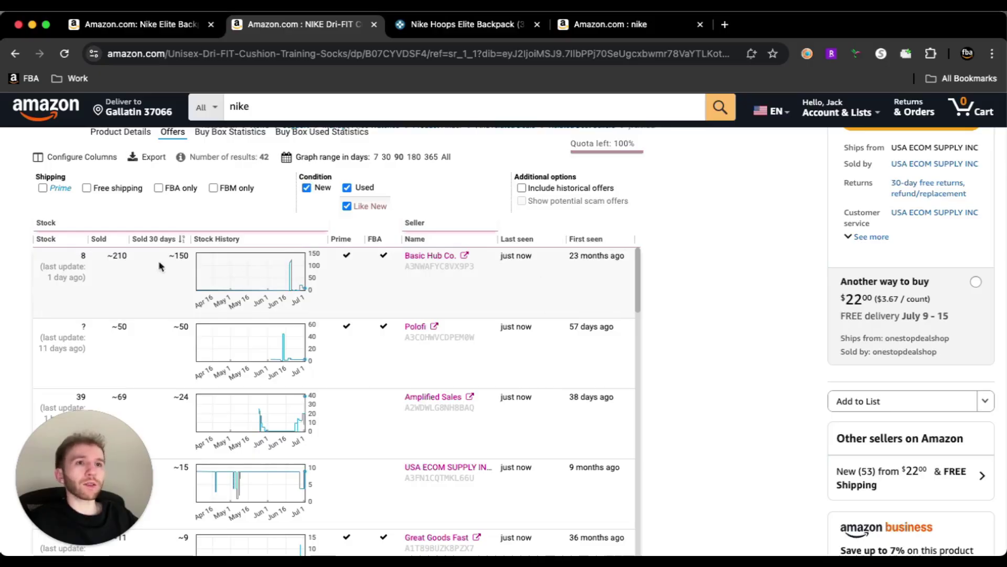
scroll(504, 361, "down", 2)
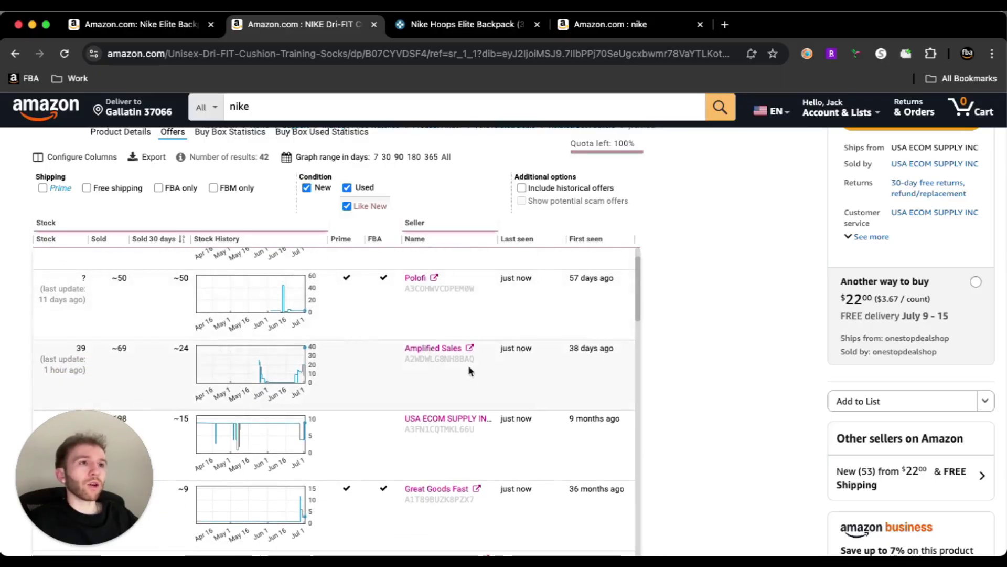
scroll(439, 373, "down", 6)
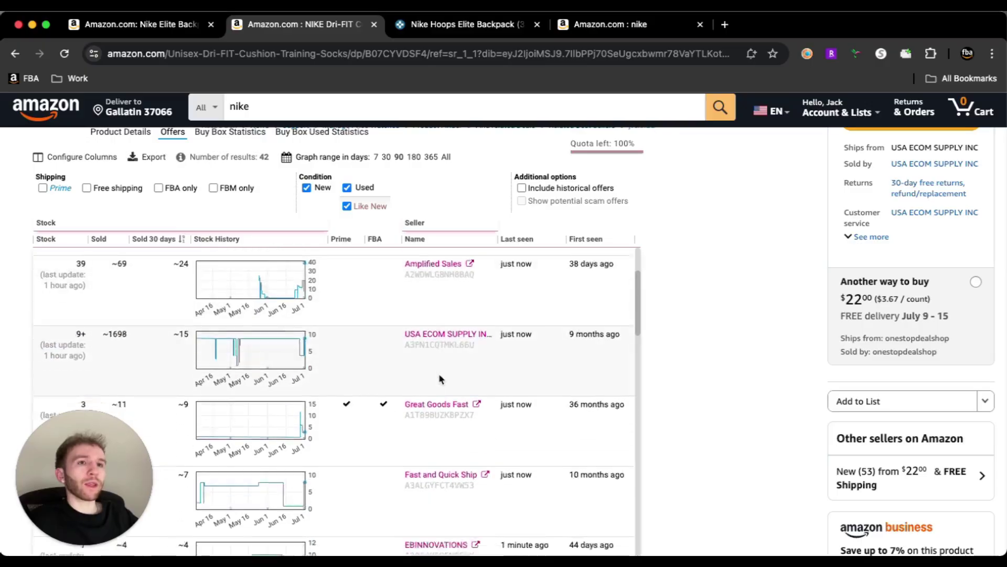
scroll(440, 377, "down", 3)
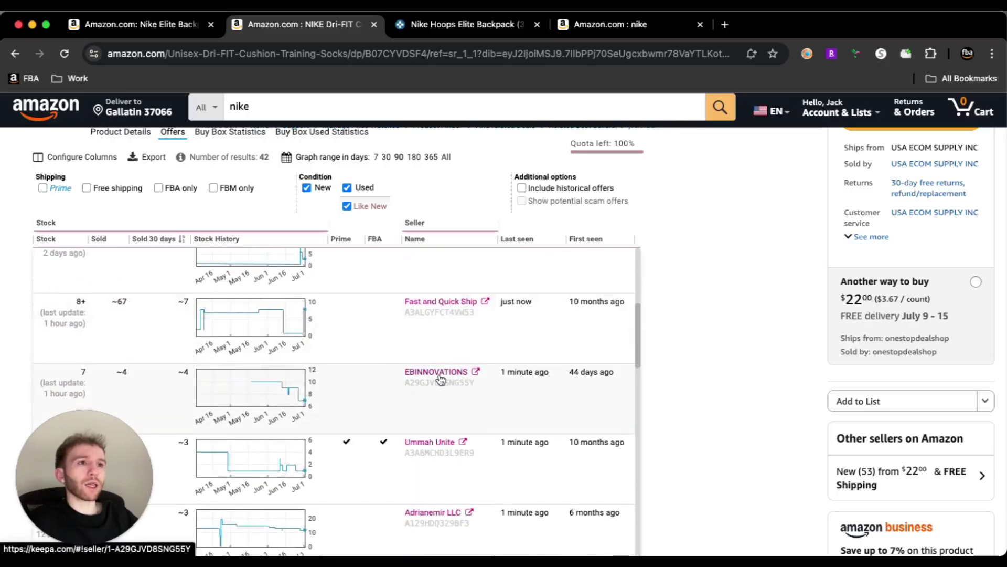
scroll(440, 378, "left", 2)
scroll(440, 378, "right", 2)
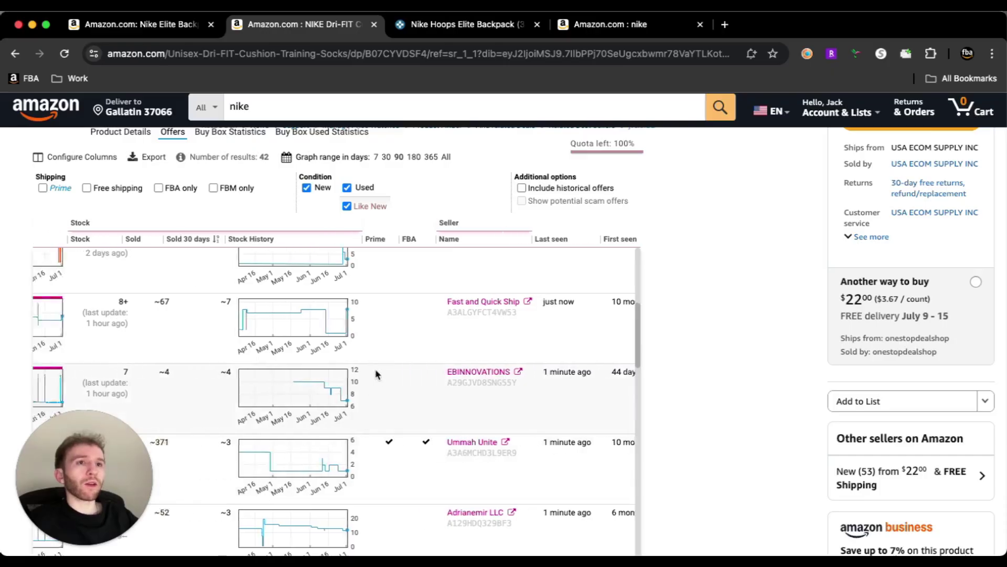
scroll(377, 374, "left", 5)
scroll(442, 340, "up", 3)
scroll(442, 343, "up", 5)
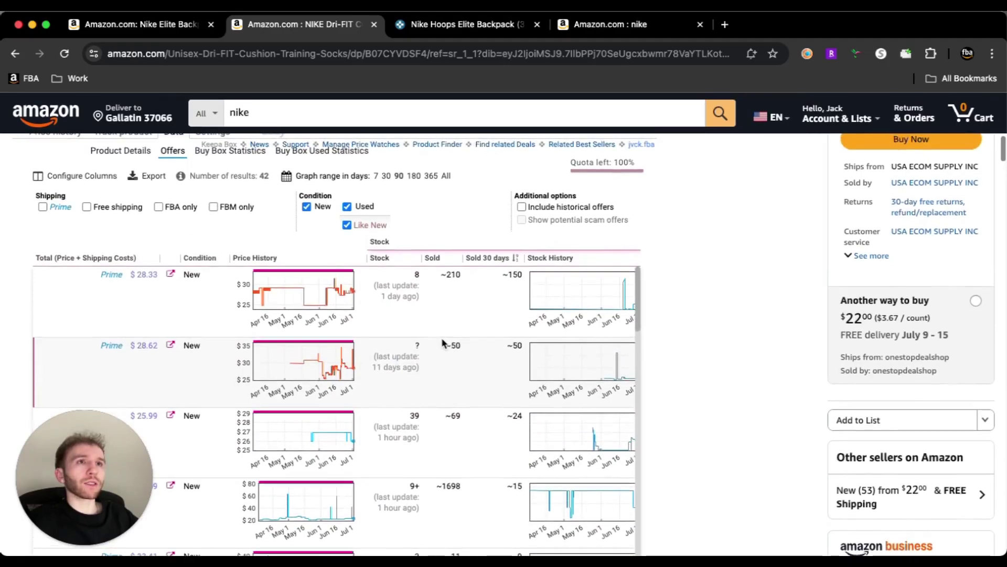
scroll(443, 344, "up", 3)
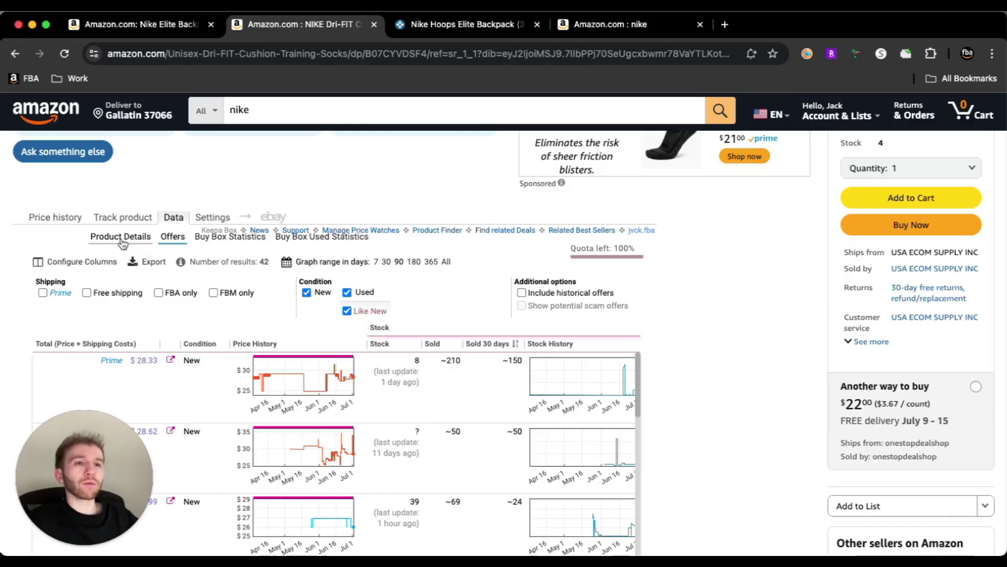
Filter the socks' offers to FBM sellers only (21 of 42), then view Buy Box Statistics
left_click(164, 297)
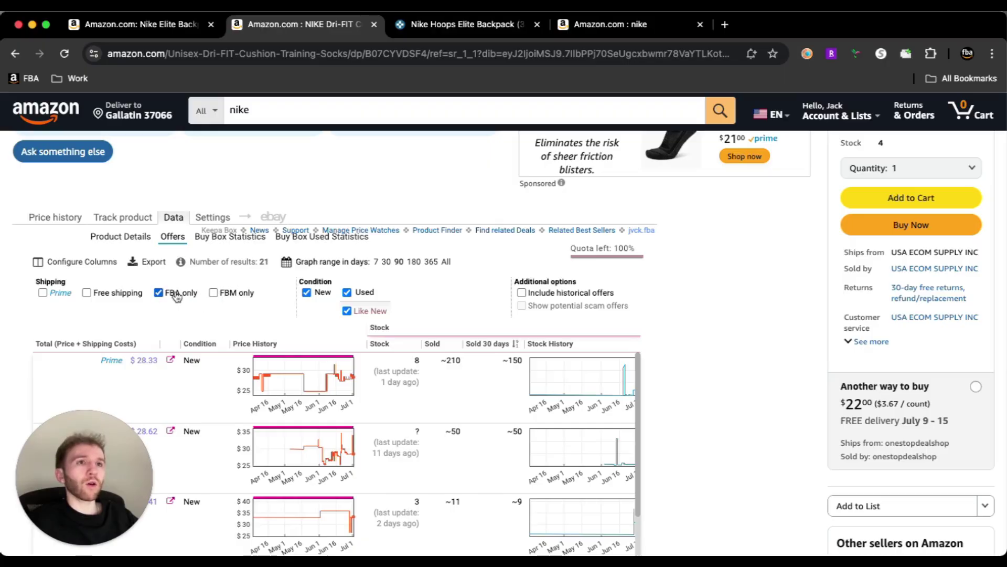
left_click(243, 294)
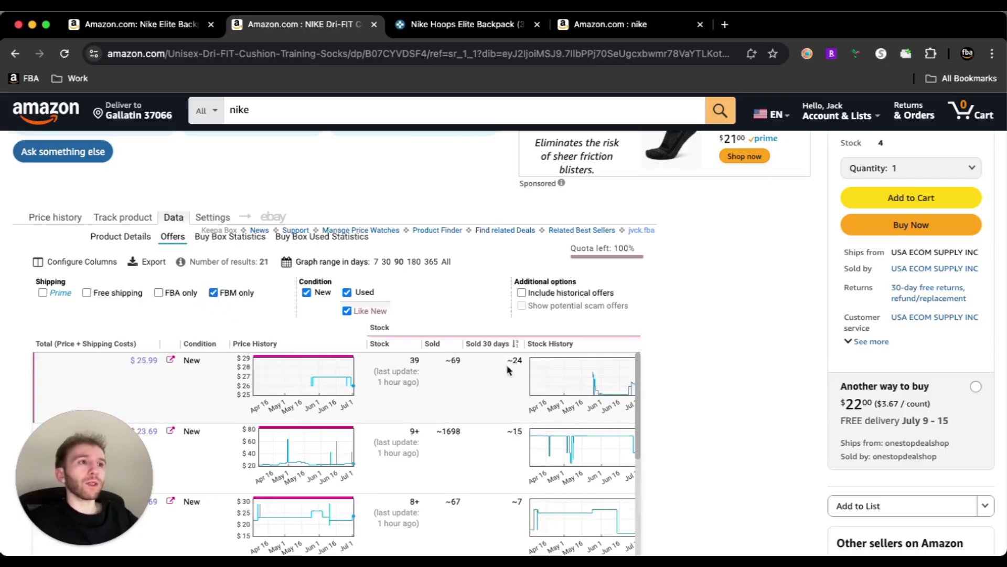
mouse_move(580, 377)
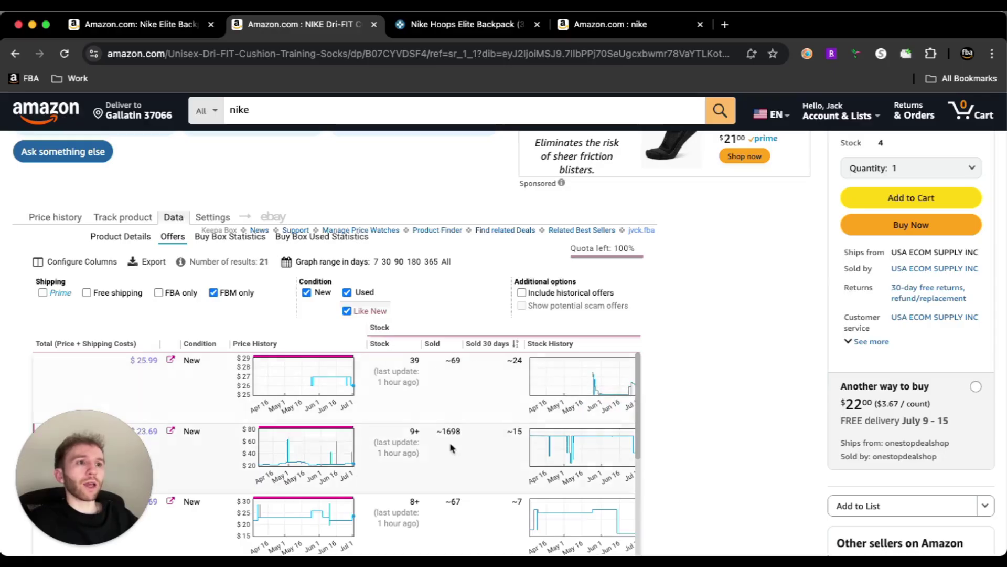
scroll(446, 439, "right", 6)
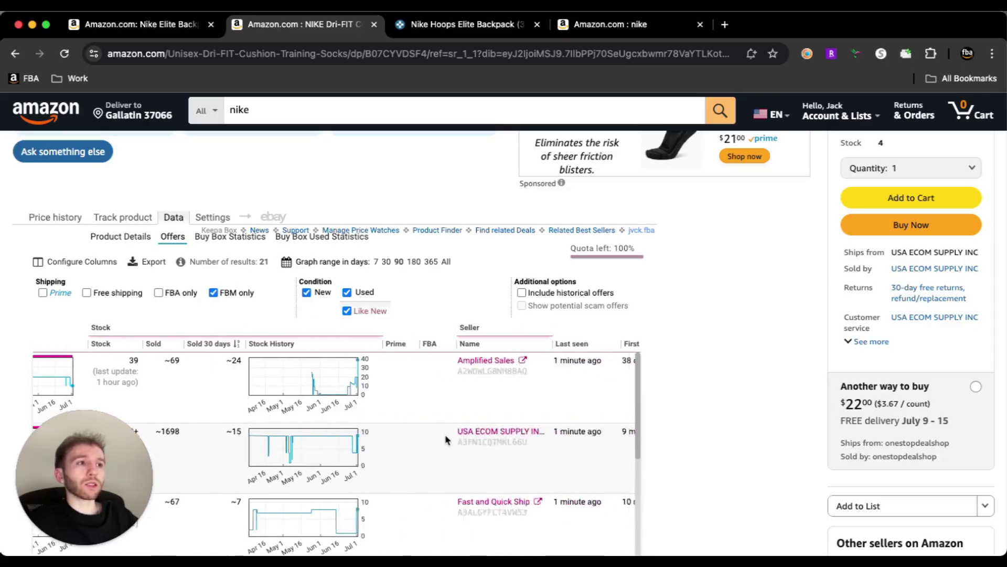
scroll(579, 451, "left", 6)
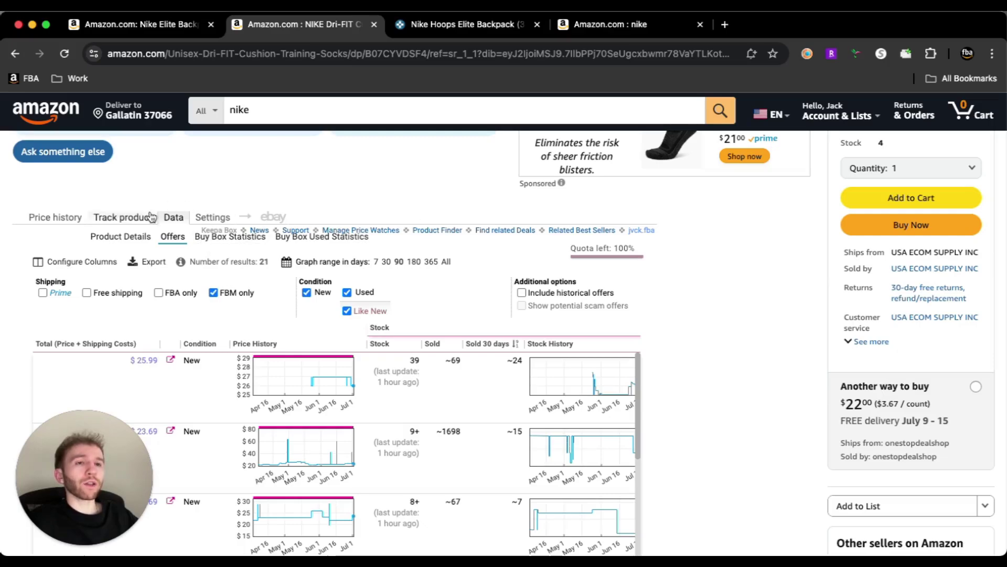
left_click(211, 239)
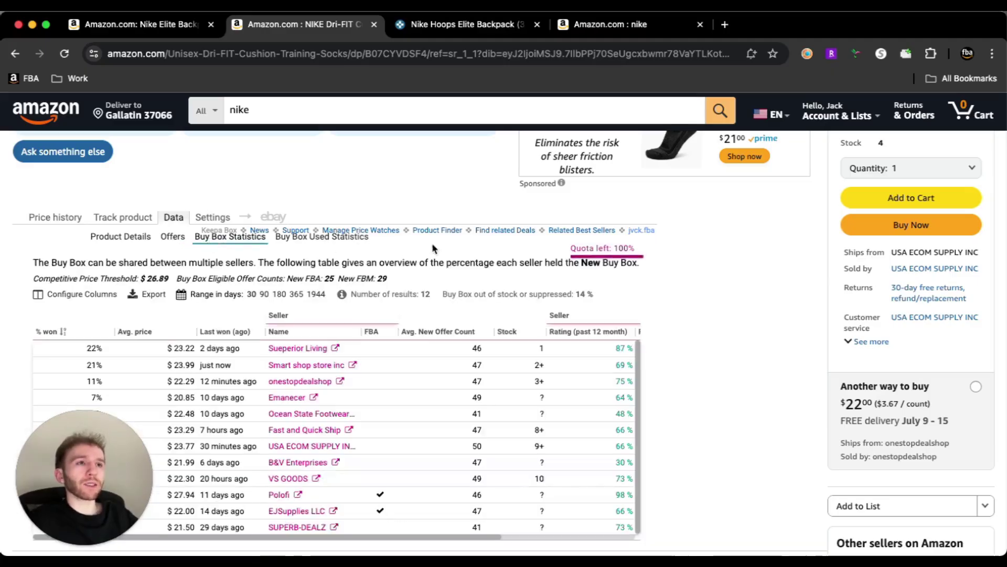
Review the top seller's 22% Buy Box share and $23.22 average price, then go to the nike results
scroll(432, 246, "down", 2)
scroll(433, 248, "down", 2)
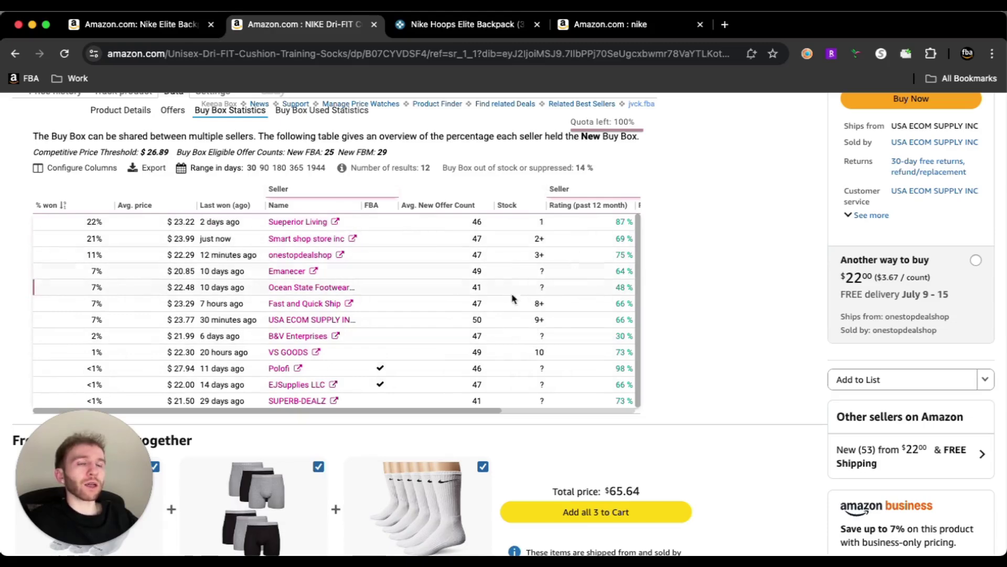
left_click(79, 225)
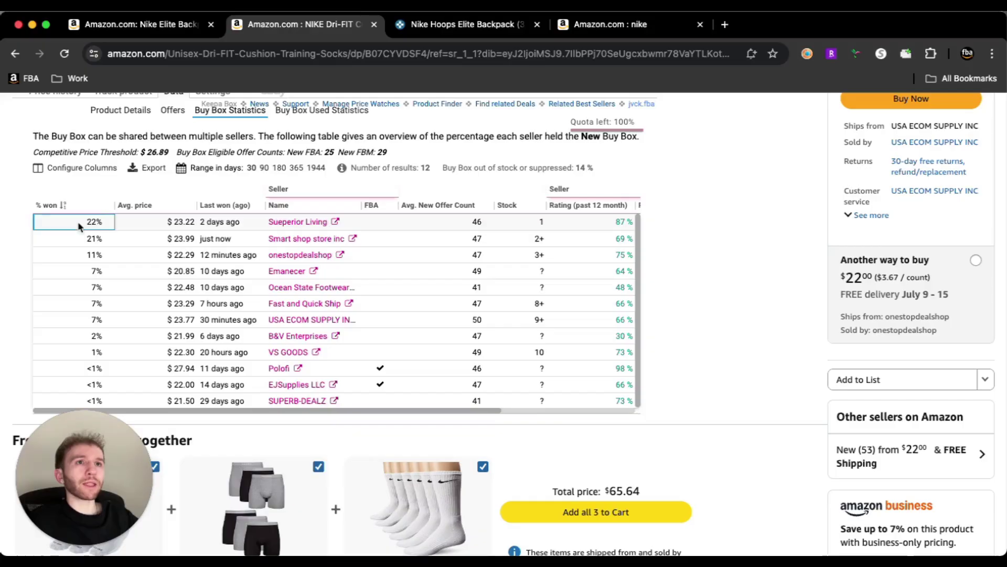
left_click(143, 224)
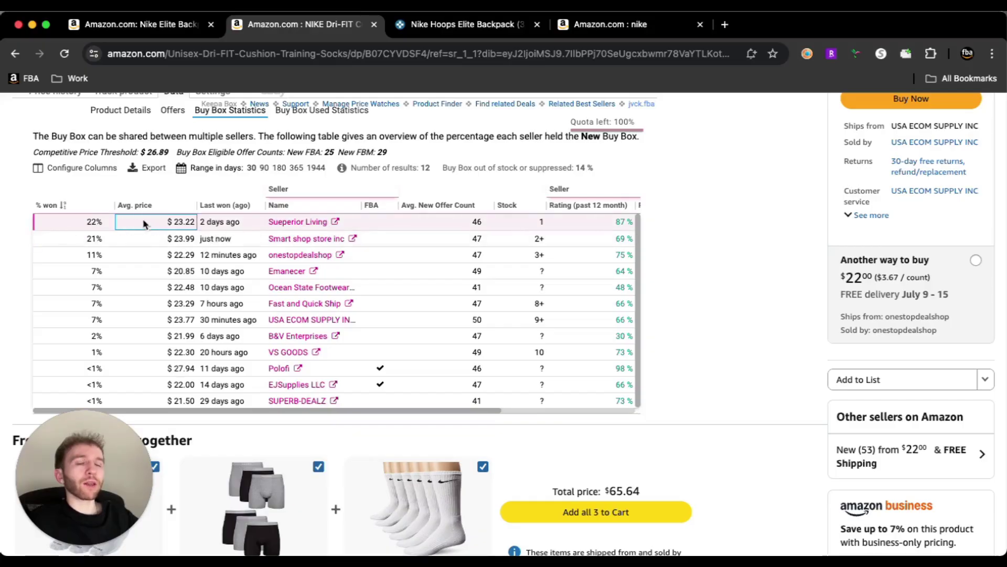
left_click(207, 227)
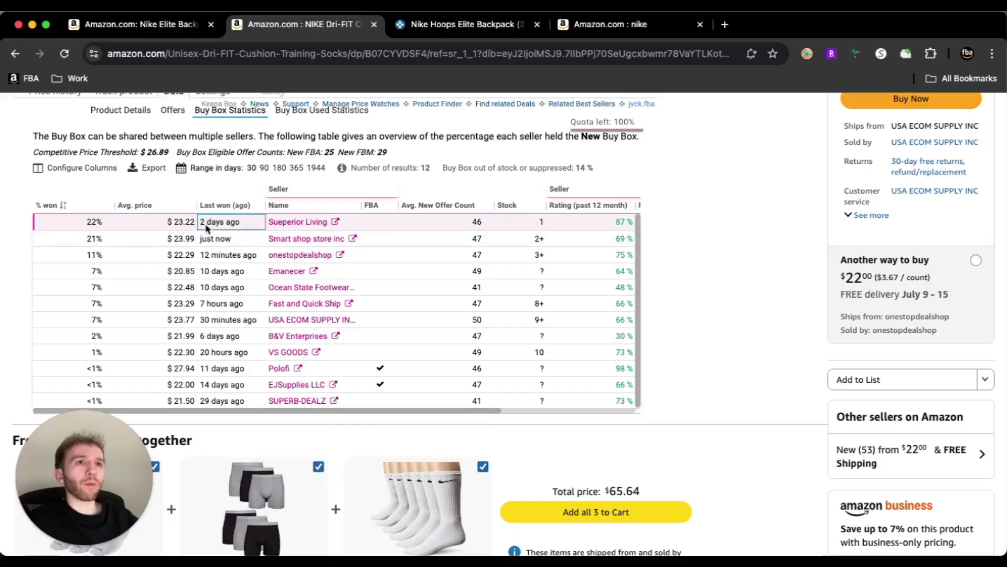
left_click(159, 221)
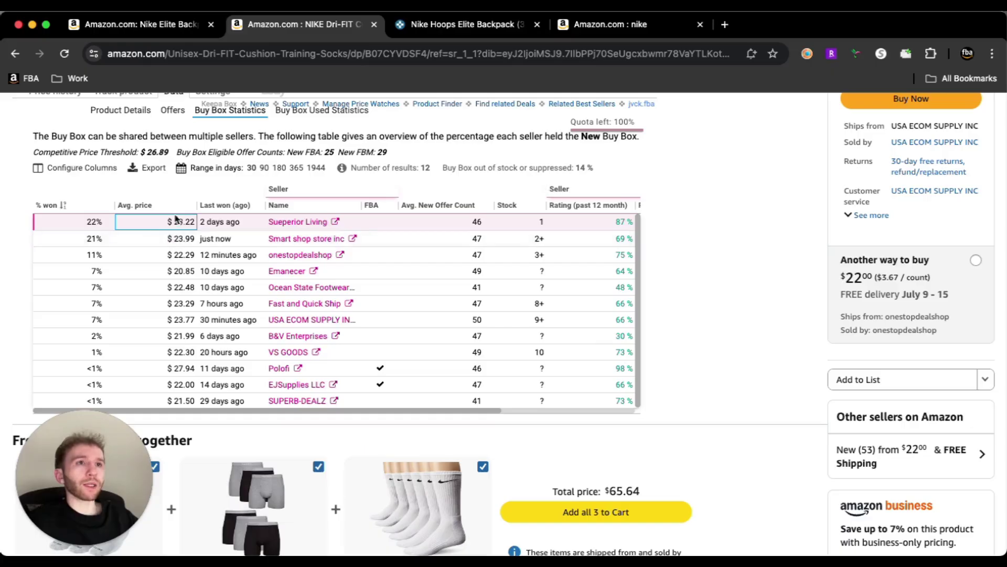
left_click(612, 26)
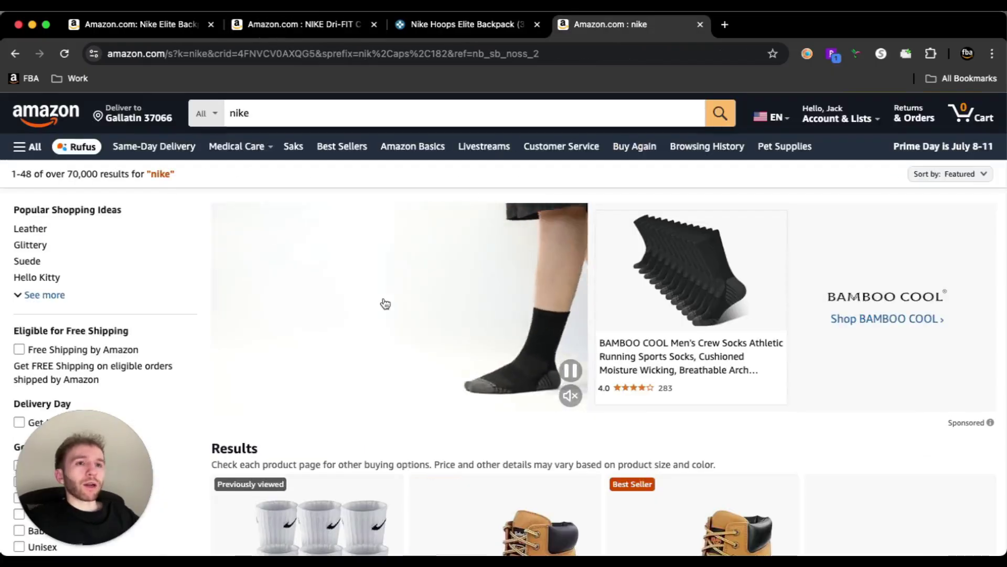
Bring up Keepa's mini chart for the Dri-FIT socks in the nike results, showing sales rank #826
scroll(385, 303, "down", 2)
scroll(385, 303, "down", 3)
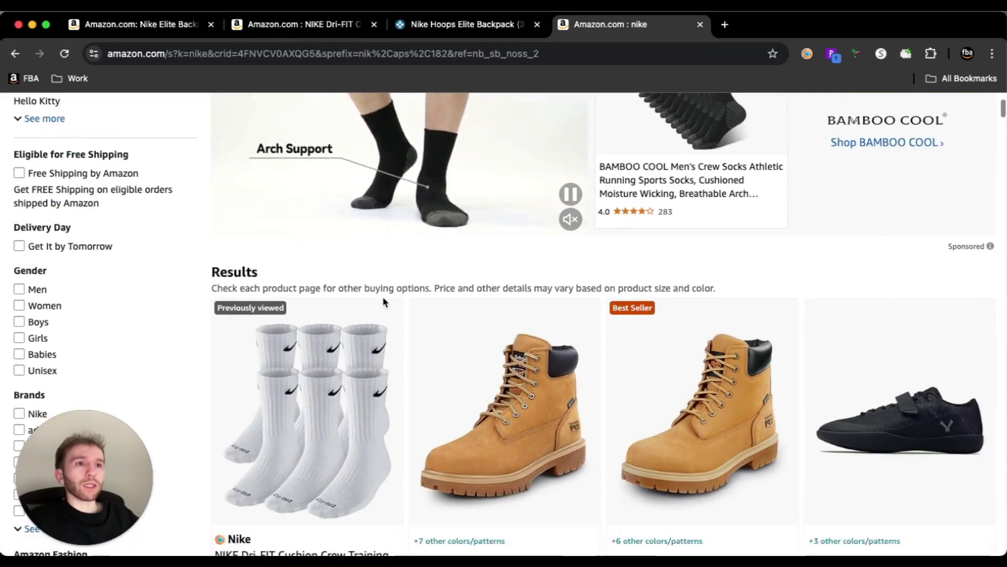
scroll(207, 273, "down", 1)
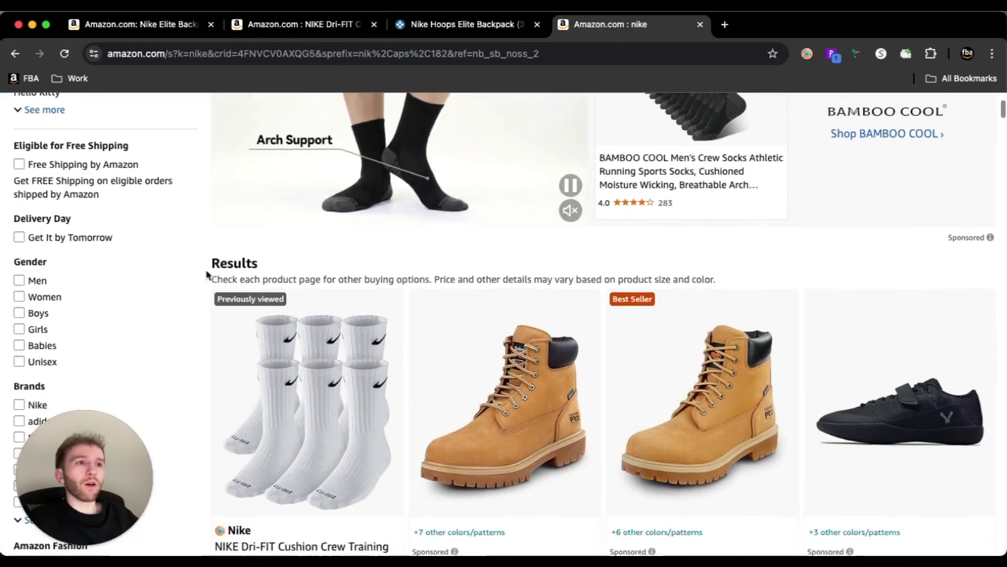
scroll(207, 274, "down", 4)
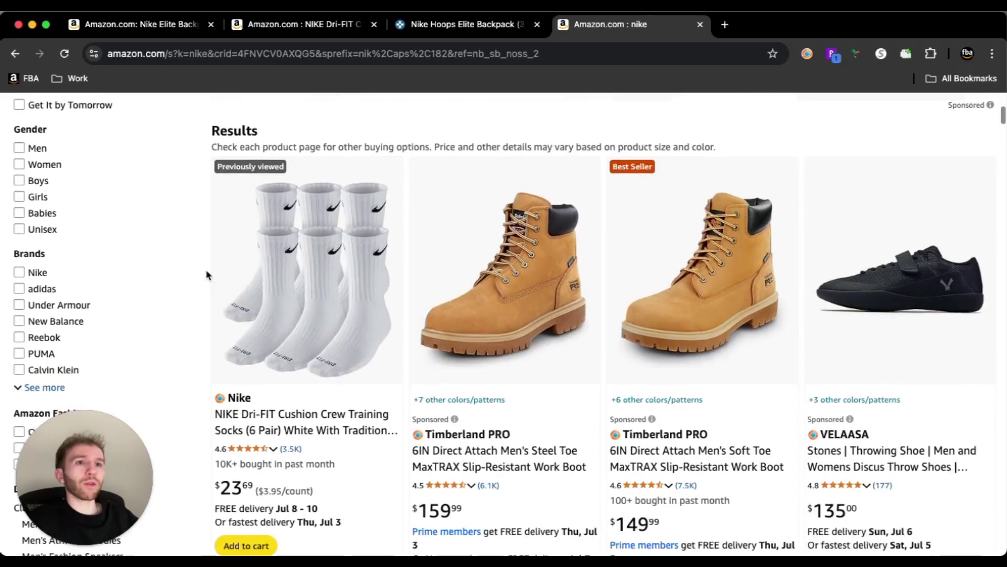
scroll(206, 274, "down", 6)
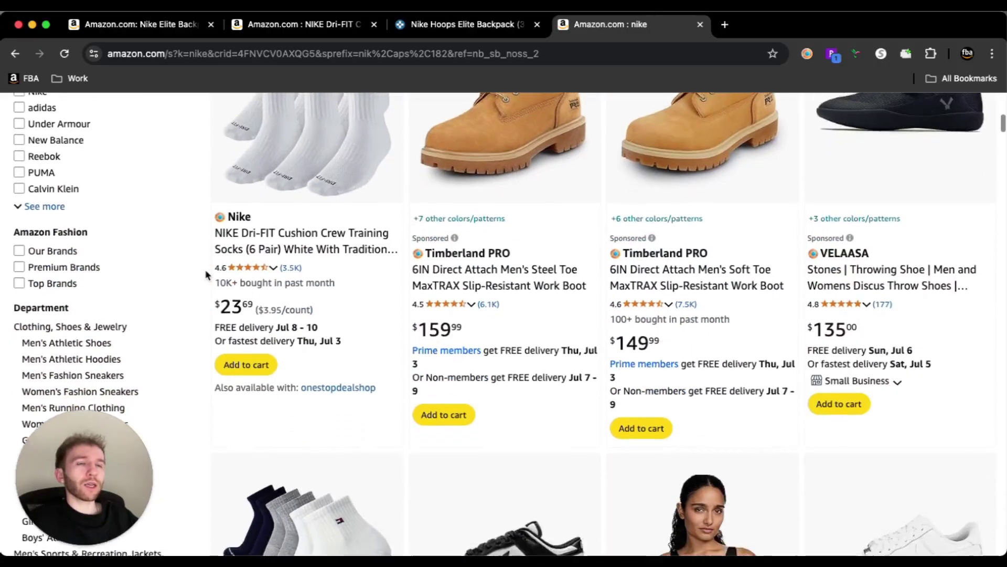
scroll(206, 274, "up", 2)
scroll(206, 275, "down", 1)
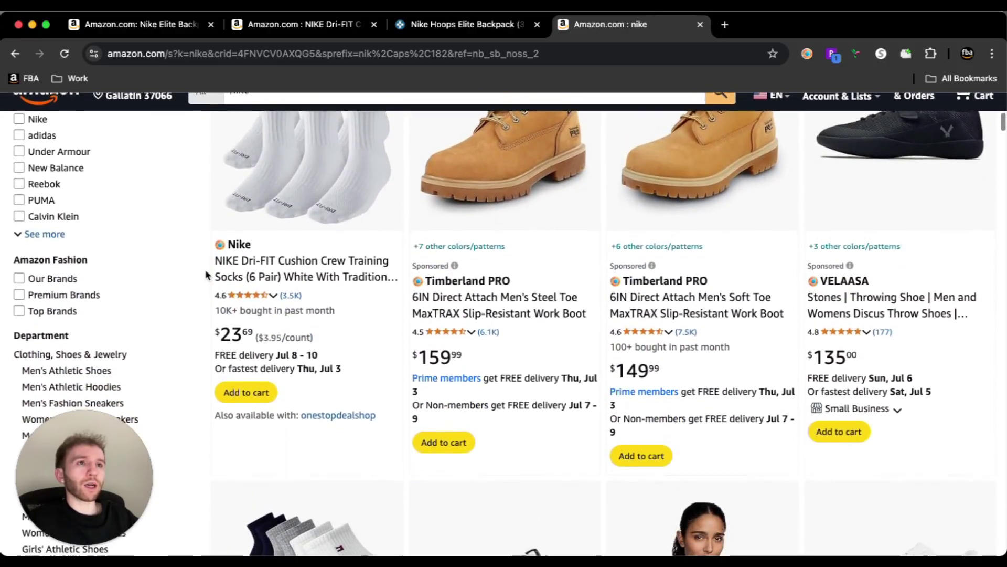
mouse_move(234, 269)
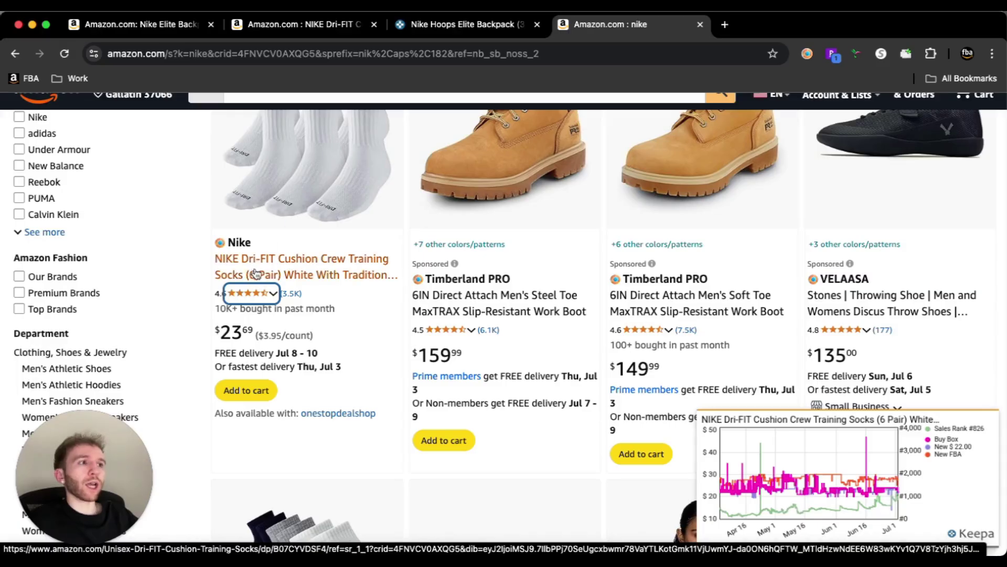
scroll(260, 275, "down", 2)
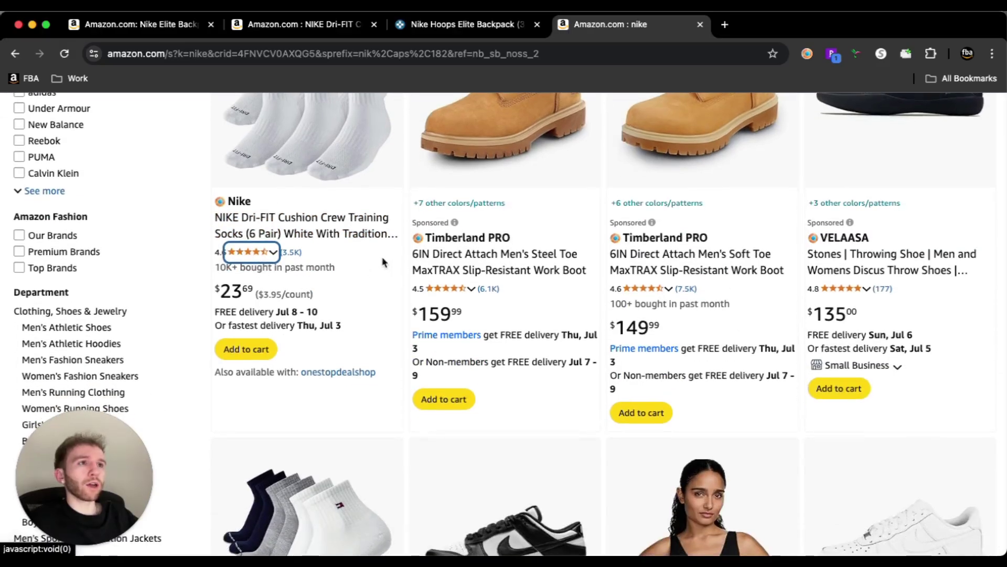
left_click(432, 223)
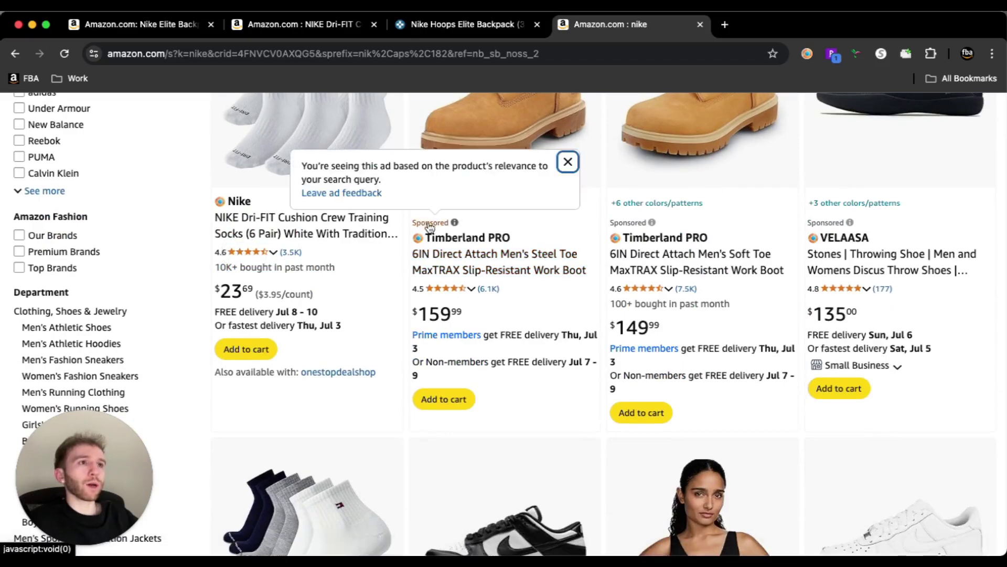
left_click(567, 161)
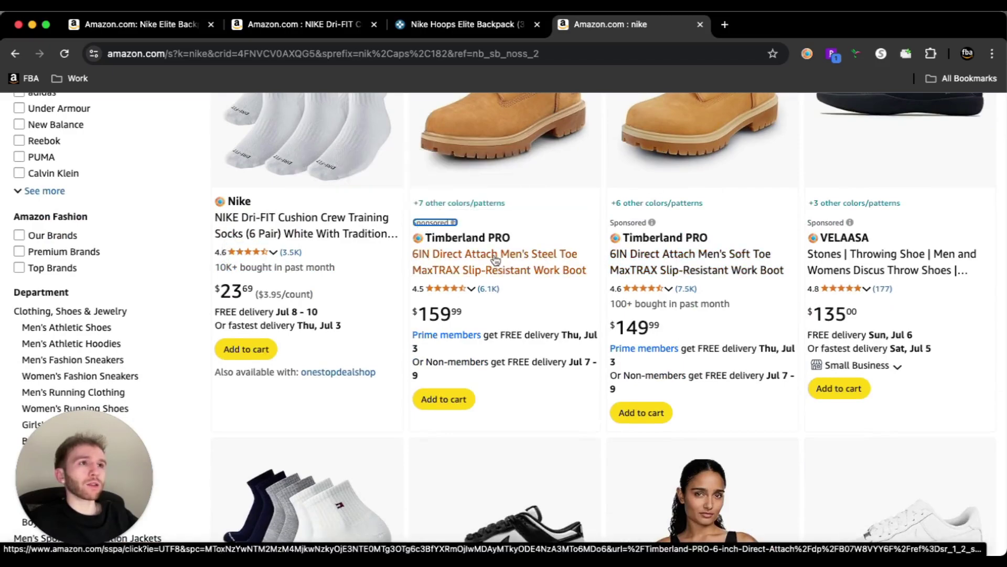
scroll(543, 260, "down", 6)
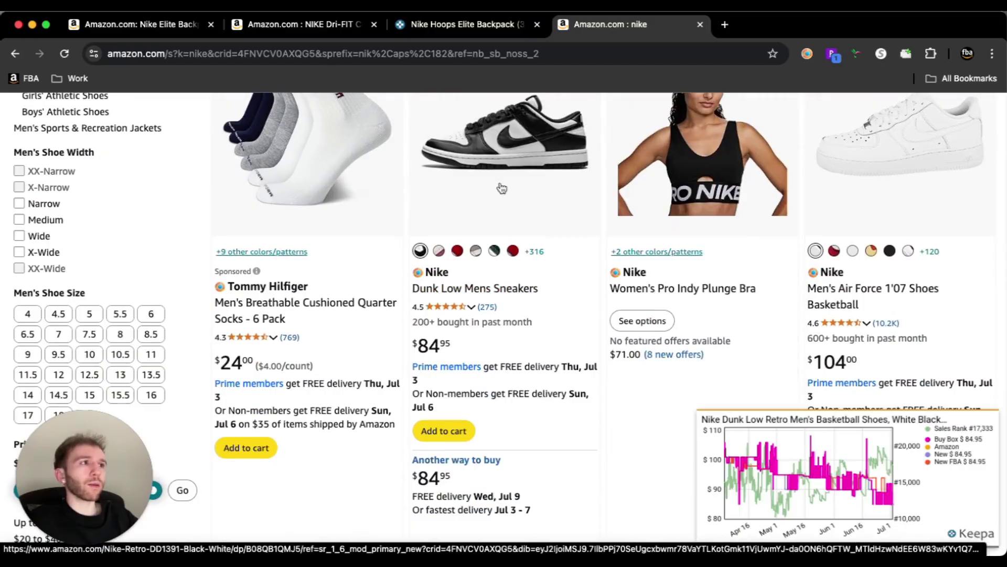
mouse_move(906, 178)
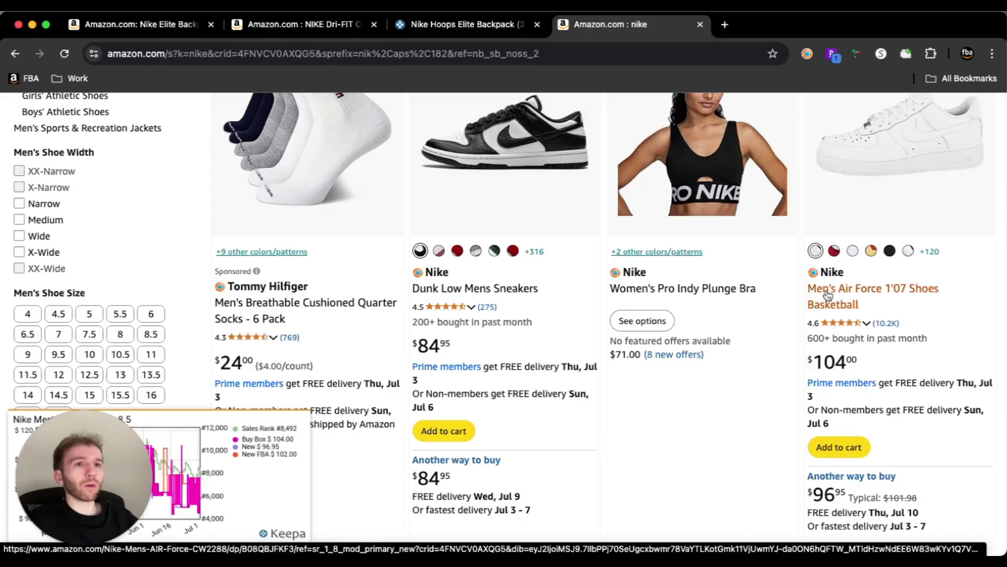
mouse_move(720, 287)
scroll(571, 289, "down", 10)
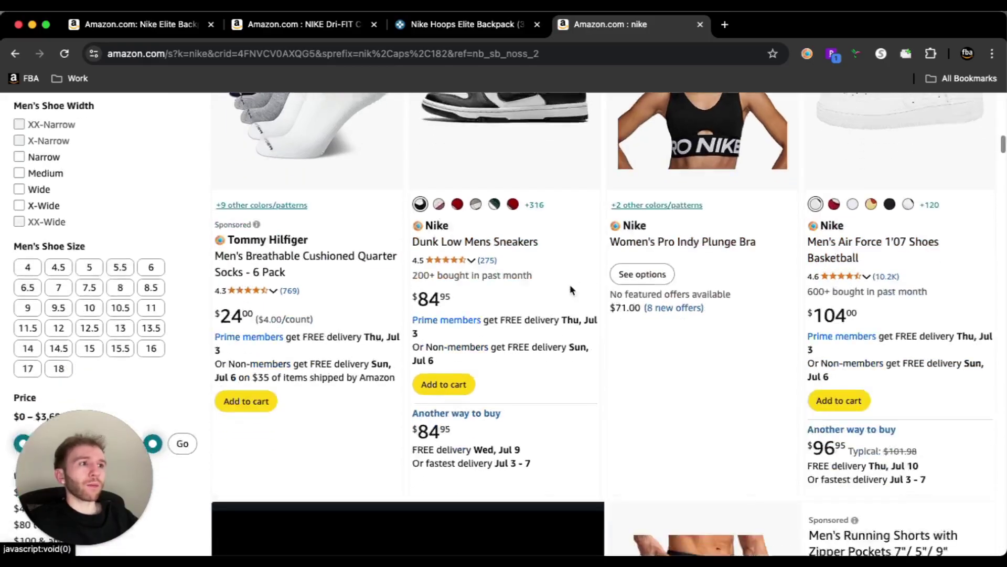
scroll(571, 290, "down", 2)
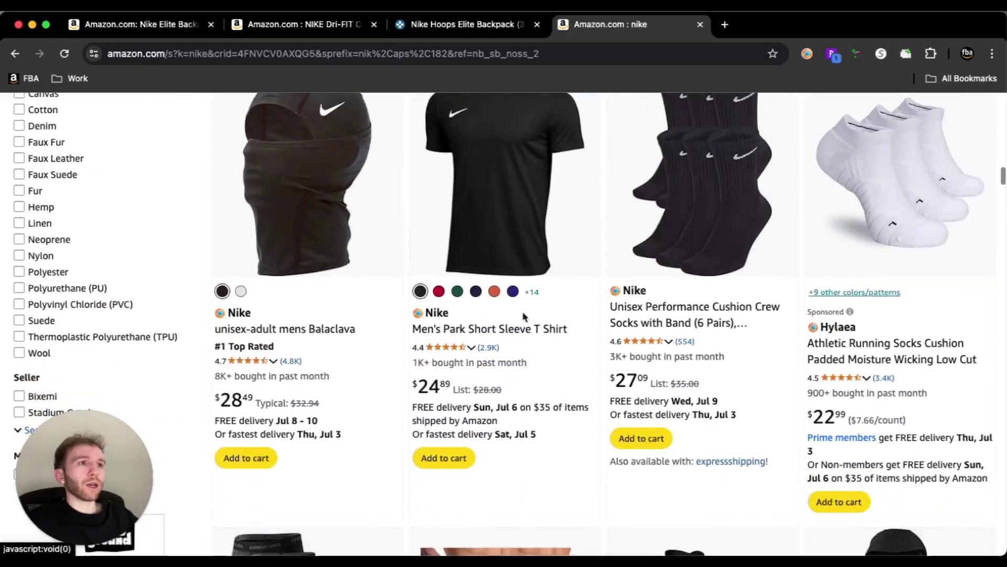
mouse_move(503, 334)
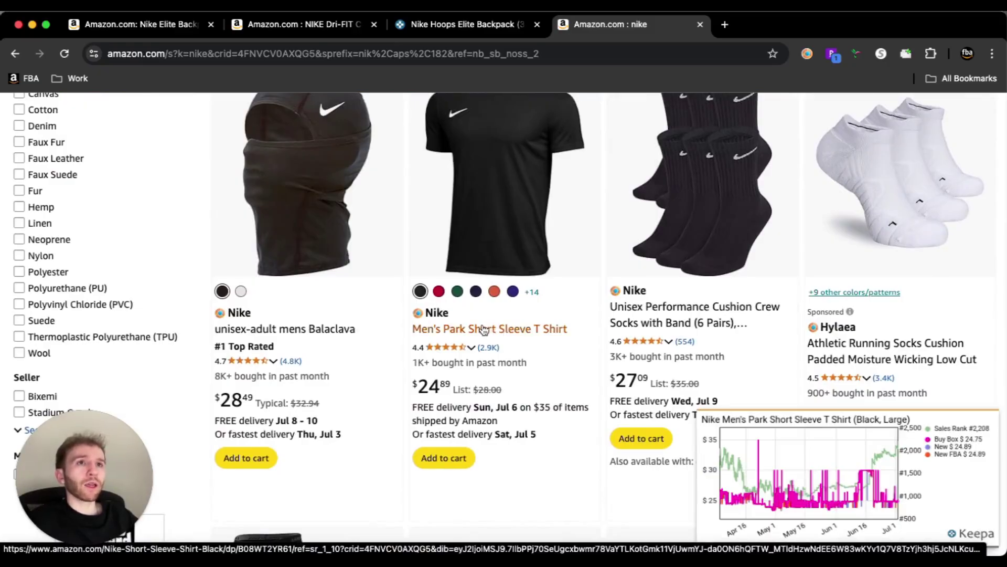
mouse_move(326, 335)
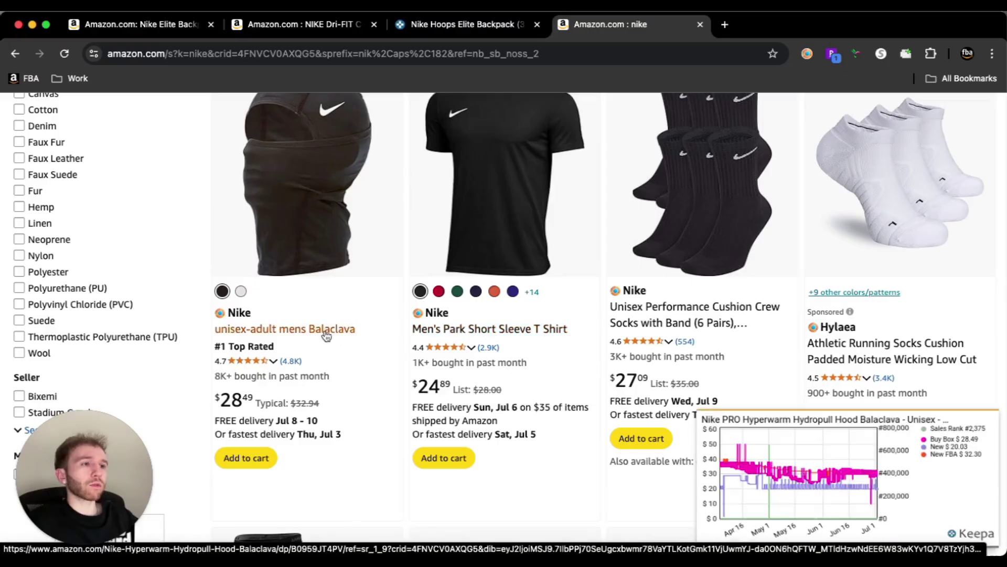
mouse_move(473, 334)
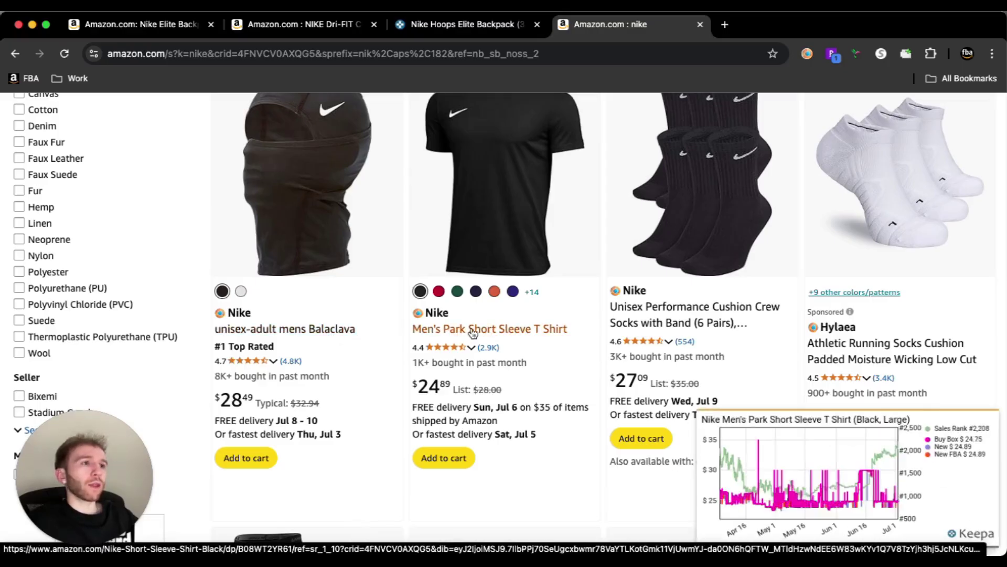
scroll(473, 334, "down", 7)
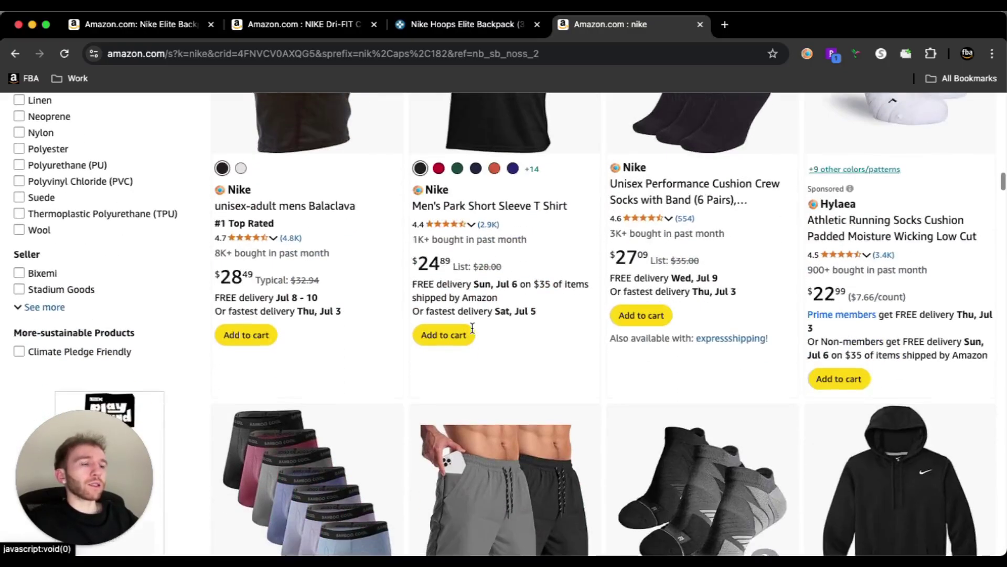
scroll(472, 333, "down", 3)
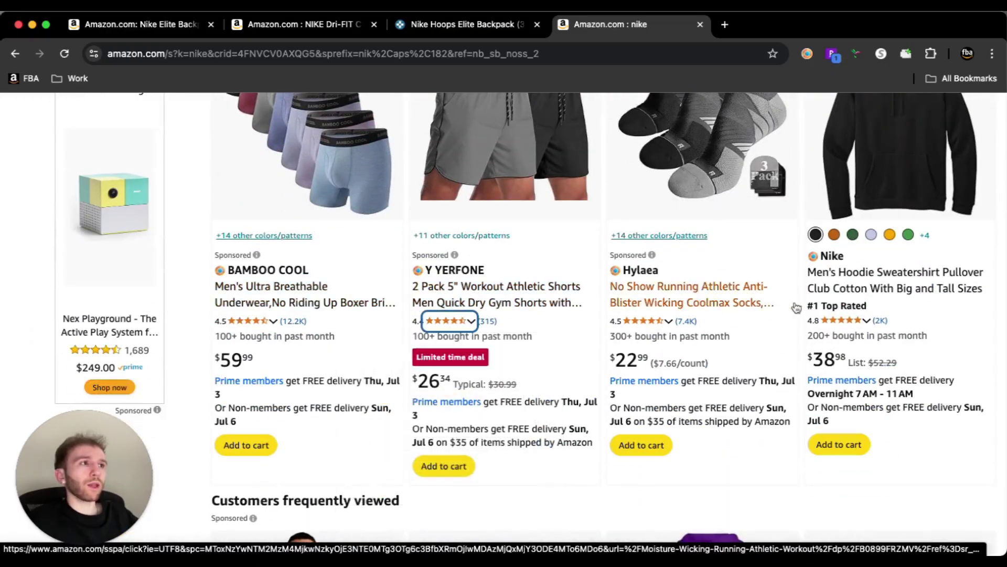
mouse_move(880, 279)
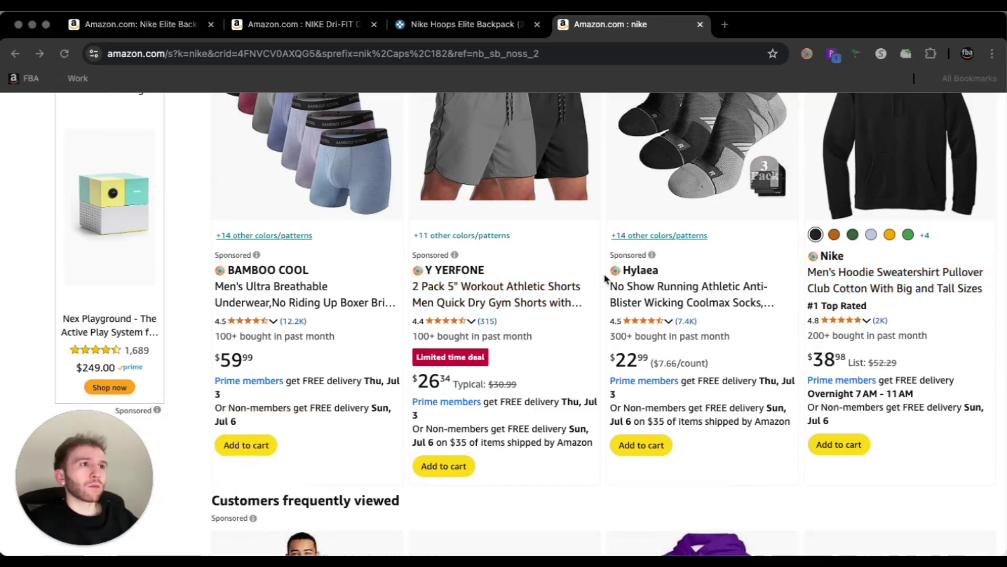
On the Nike Dri-FIT socks page, view Keepa's add-on settings showing hover price-history overlays set to Yes
left_click(340, 33)
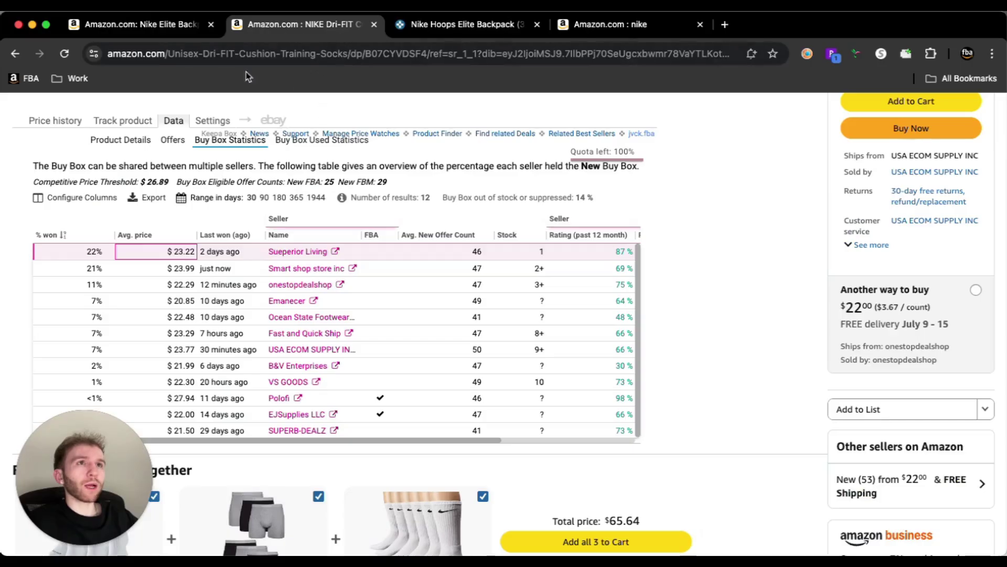
left_click(205, 124)
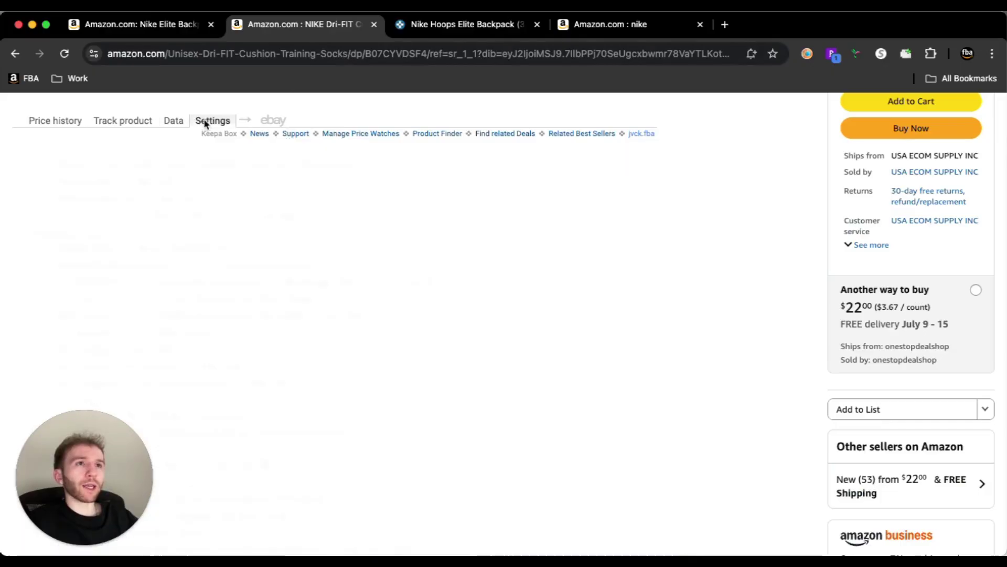
scroll(290, 208, "down", 1)
scroll(290, 209, "down", 5)
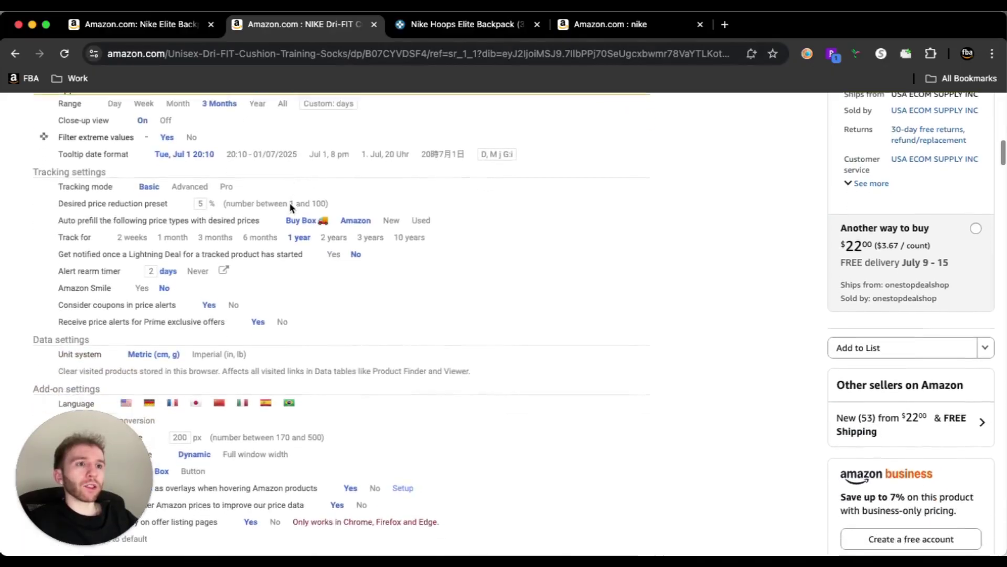
scroll(290, 208, "down", 1)
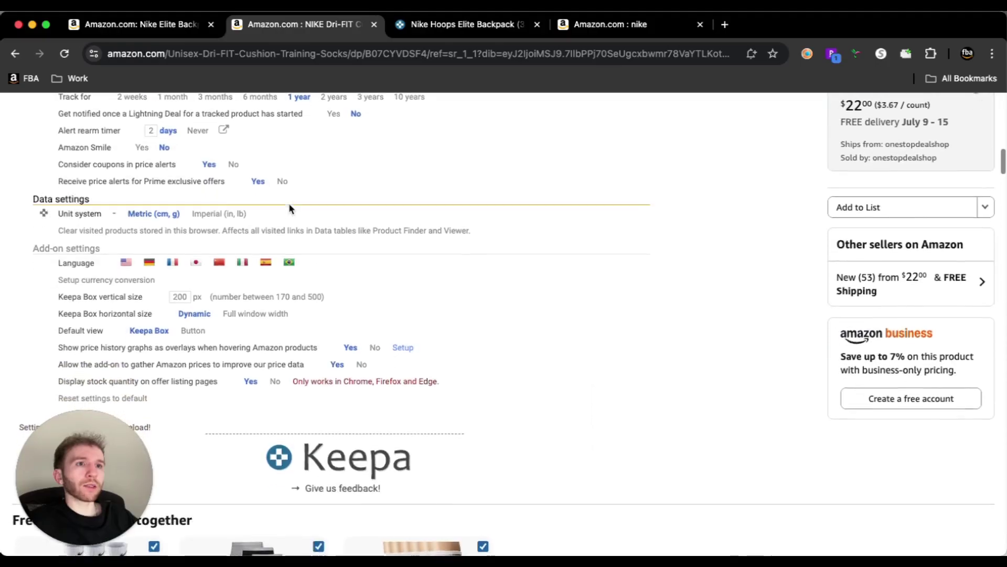